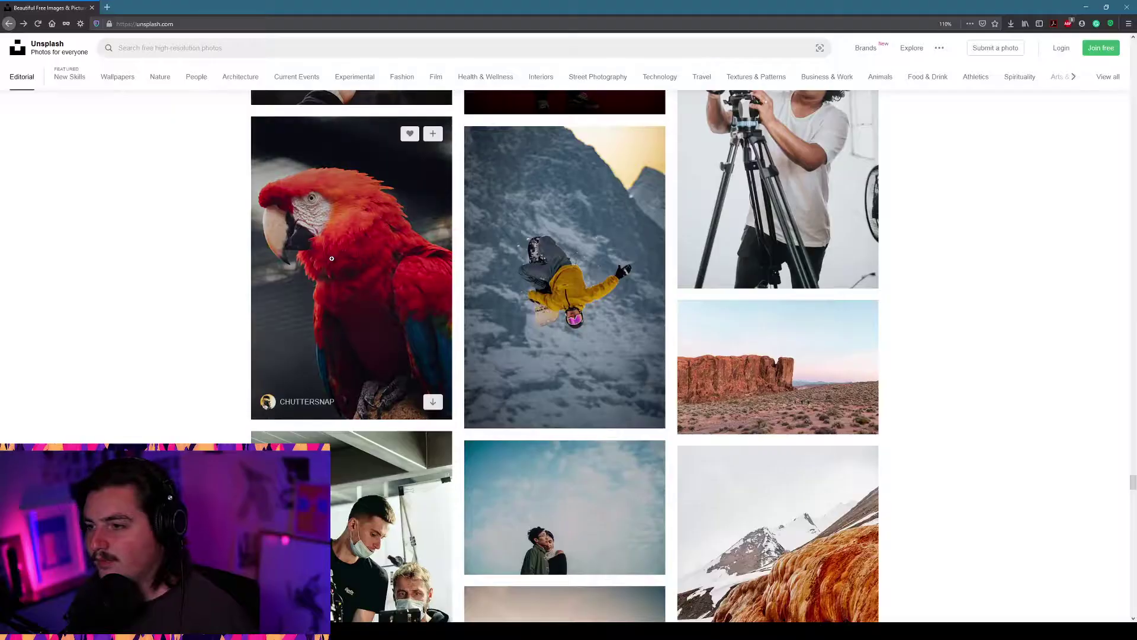
- Browse the editorial photo feed and search the library for "human"
{"action": "scroll", "coordinate": [718, 360], "scroll_direction": "down", "scroll_amount": 5}
{"action": "scroll", "coordinate": [922, 203], "scroll_direction": "down", "scroll_amount": 5}
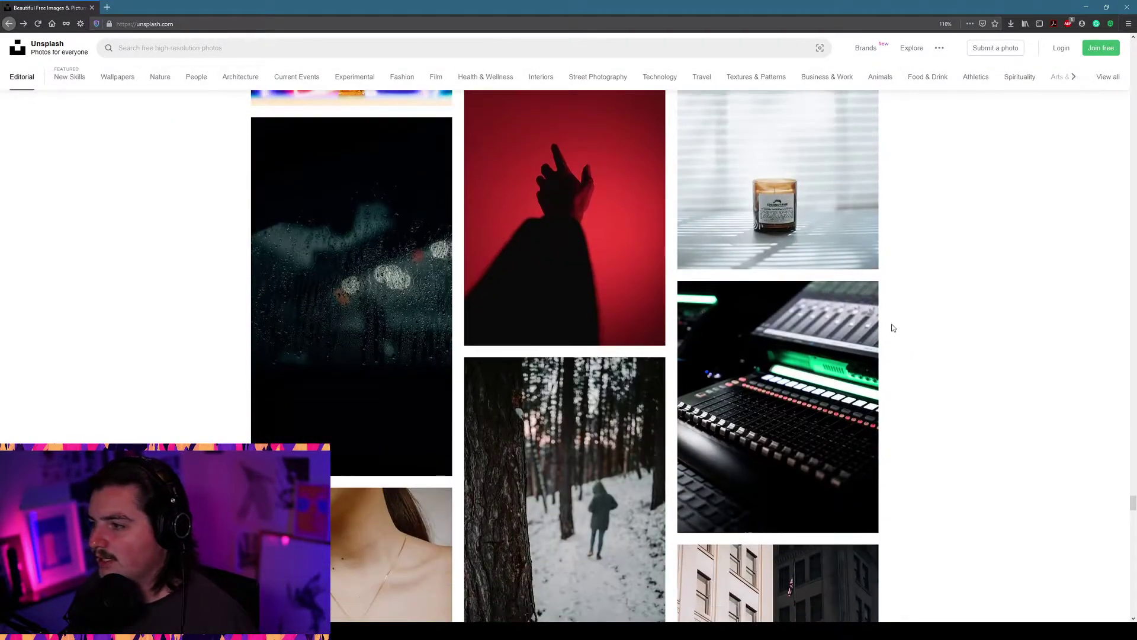
{"action": "scroll", "coordinate": [894, 323], "scroll_direction": "down", "scroll_amount": 6}
{"action": "scroll", "coordinate": [898, 321], "scroll_direction": "down", "scroll_amount": 12}
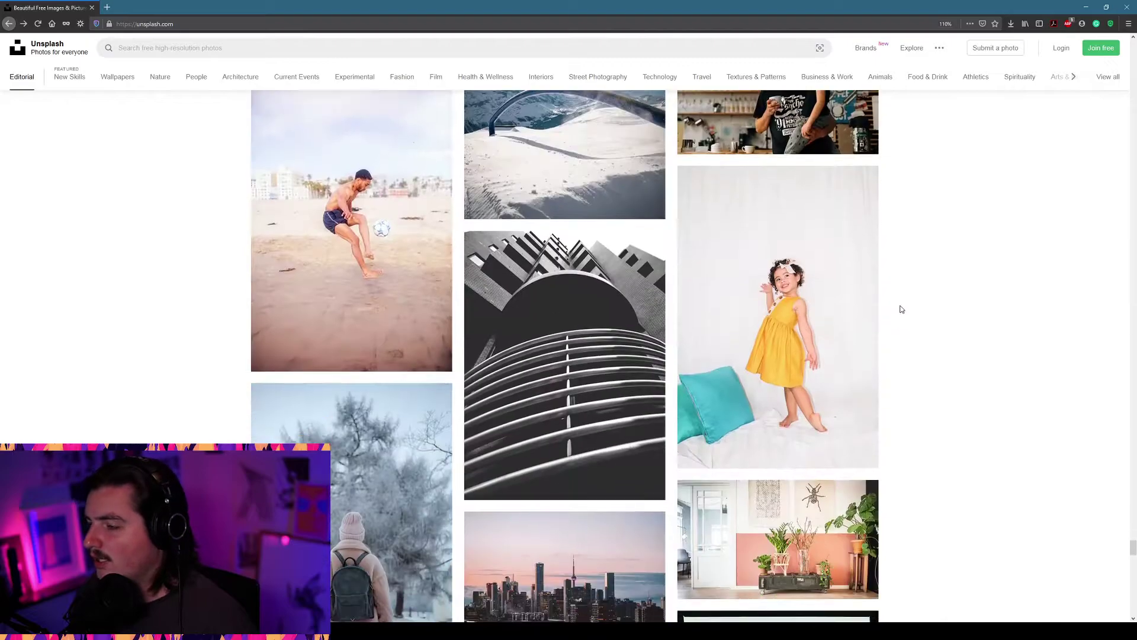
{"action": "scroll", "coordinate": [900, 297], "scroll_direction": "down", "scroll_amount": 15}
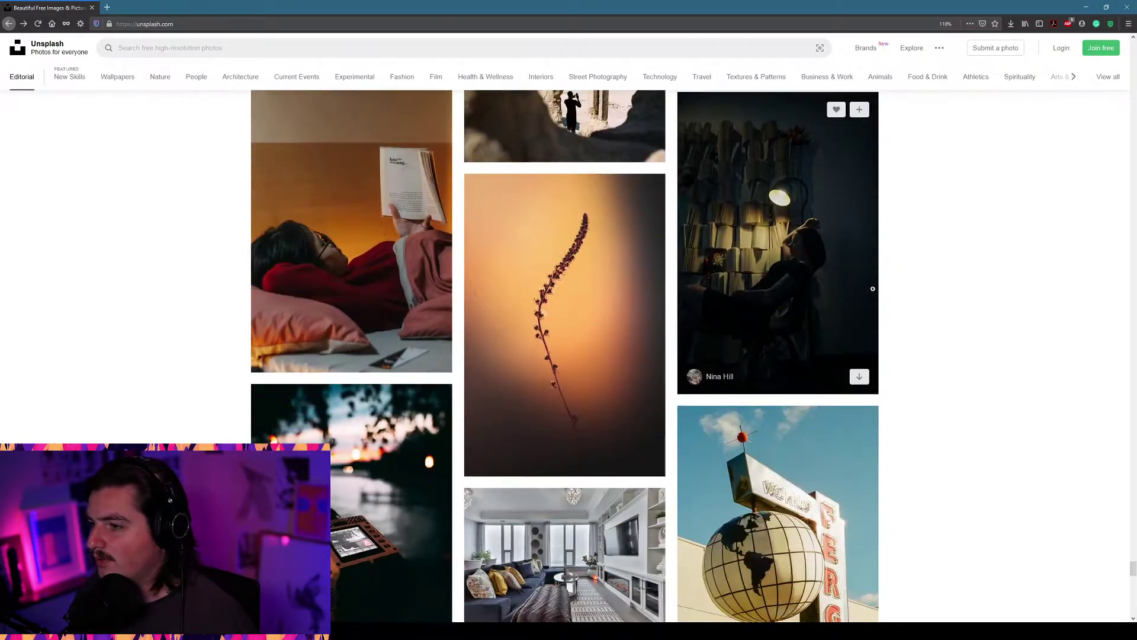
{"action": "key", "text": "slash"}
{"action": "type", "text": "human"}
{"action": "key", "text": "Return"}
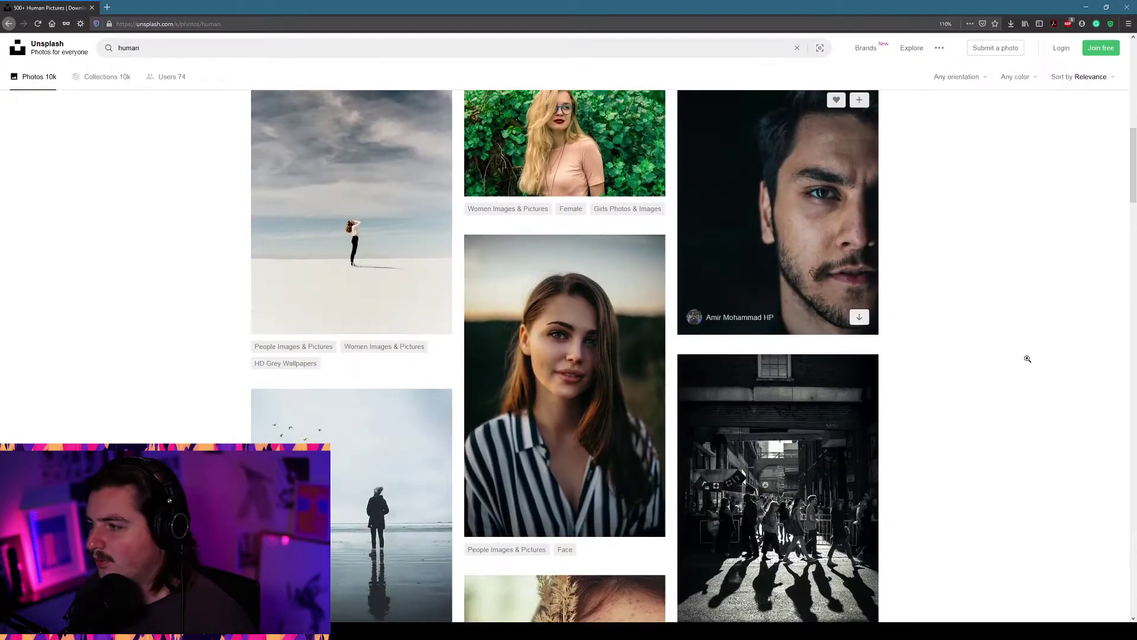
- Look through the "human" photo results for a suitable portrait
{"action": "scroll", "coordinate": [1134, 342], "scroll_direction": "down", "scroll_amount": 15}
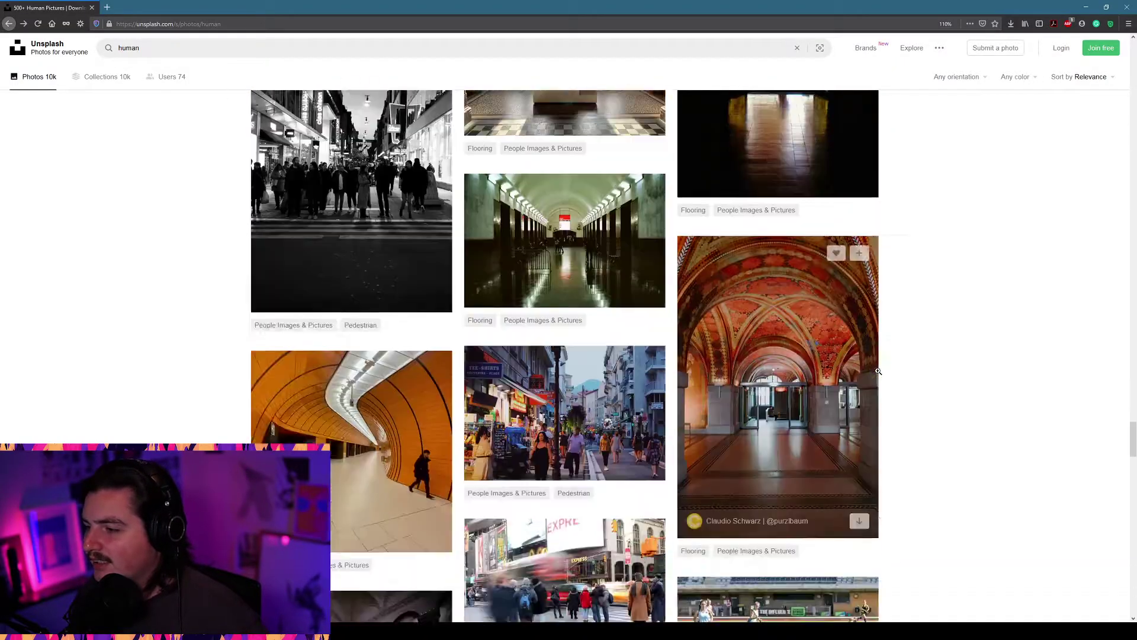
{"action": "scroll", "coordinate": [885, 355], "scroll_direction": "down", "scroll_amount": 7}
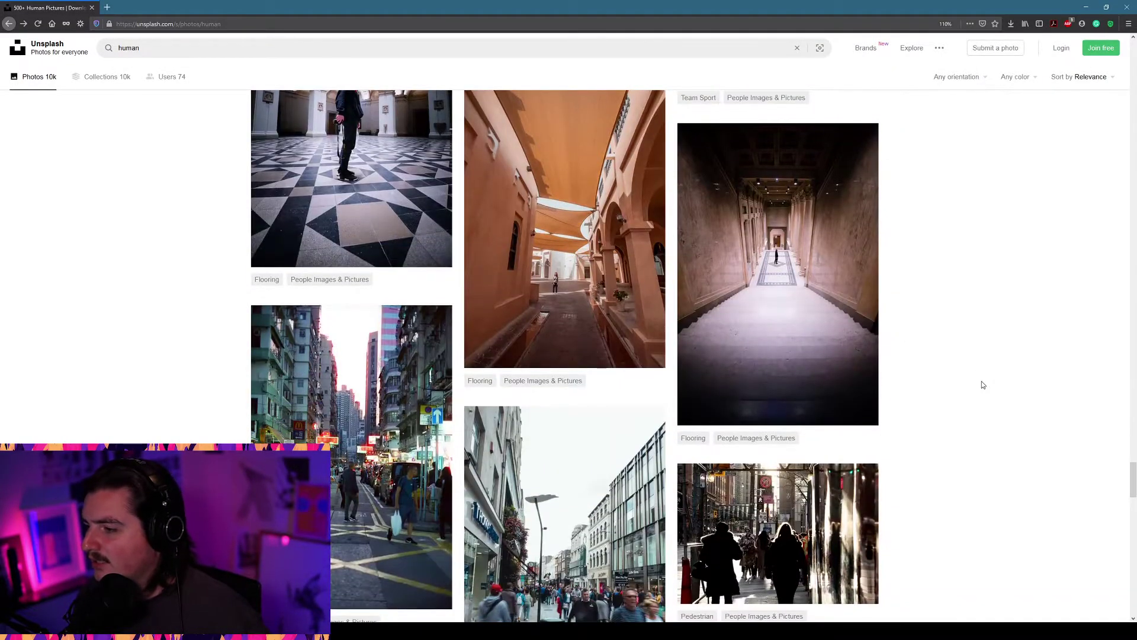
{"action": "scroll", "coordinate": [976, 371], "scroll_direction": "down", "scroll_amount": 12}
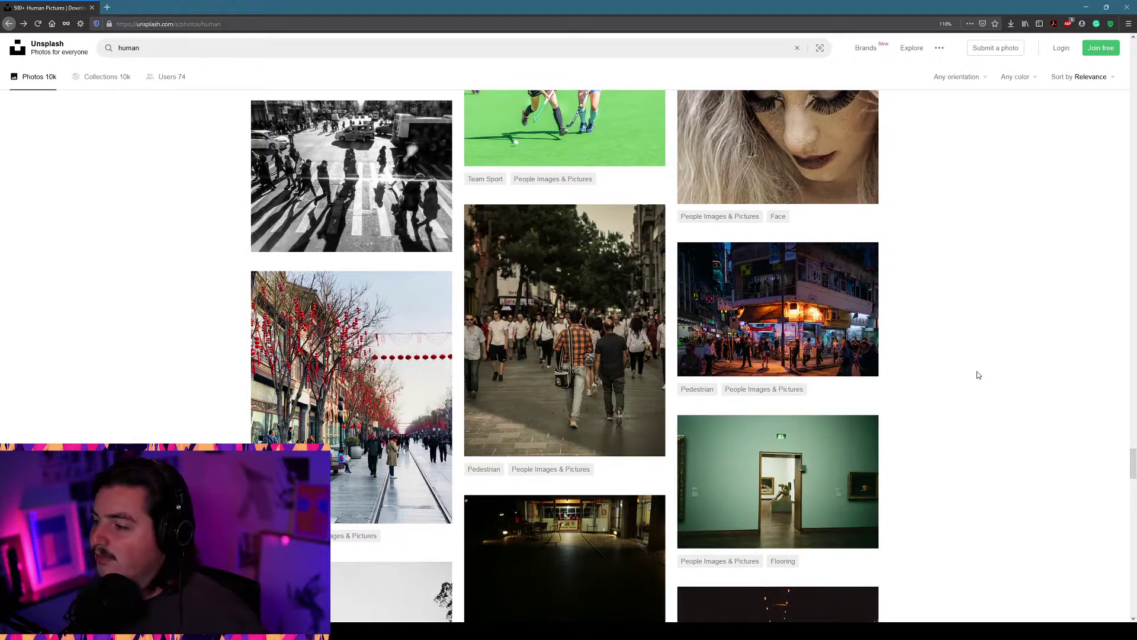
{"action": "scroll", "coordinate": [978, 375], "scroll_direction": "down", "scroll_amount": 5}
{"action": "scroll", "coordinate": [964, 417], "scroll_direction": "down", "scroll_amount": 15}
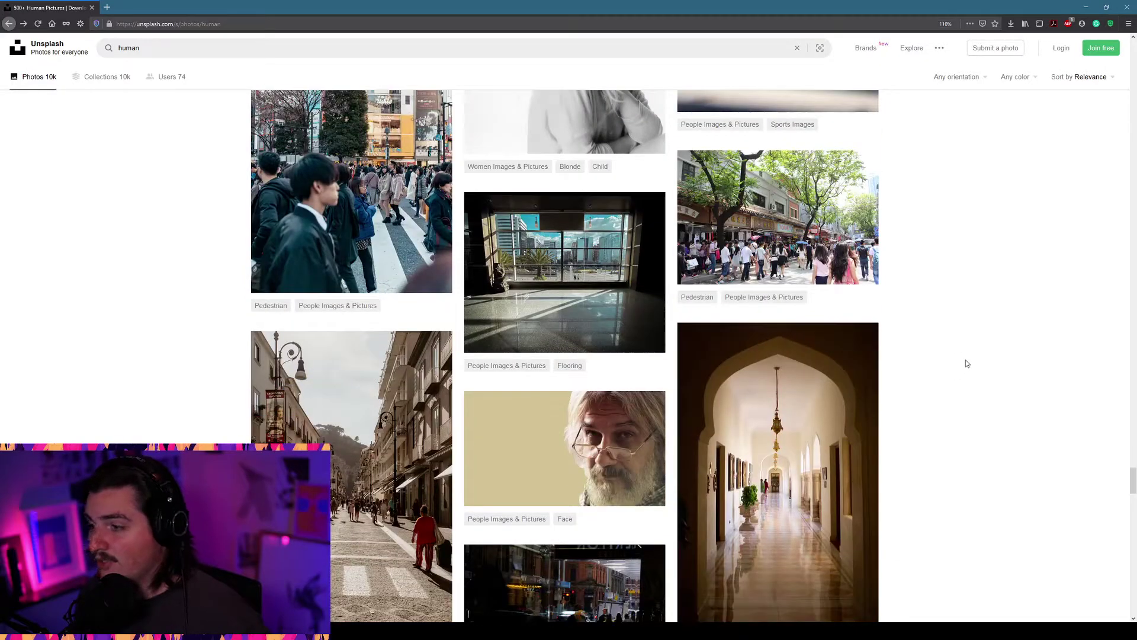
{"action": "scroll", "coordinate": [966, 362], "scroll_direction": "down", "scroll_amount": 6}
{"action": "scroll", "coordinate": [975, 310], "scroll_direction": "down", "scroll_amount": 16}
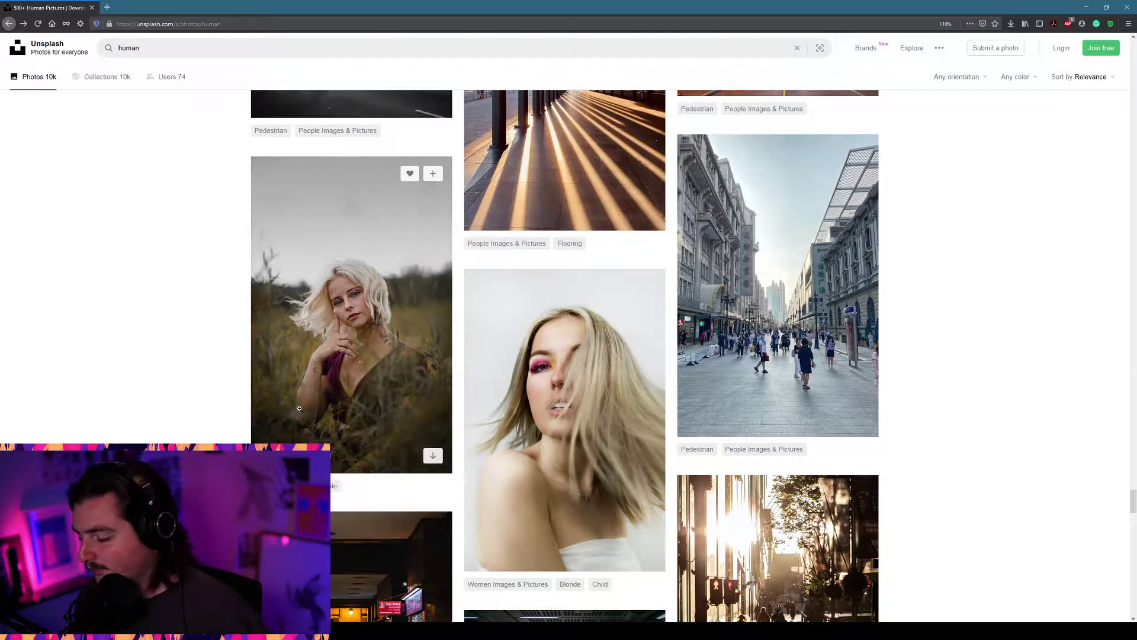
{"action": "left_click", "coordinate": [299, 409]}
{"action": "key", "text": "Escape"}
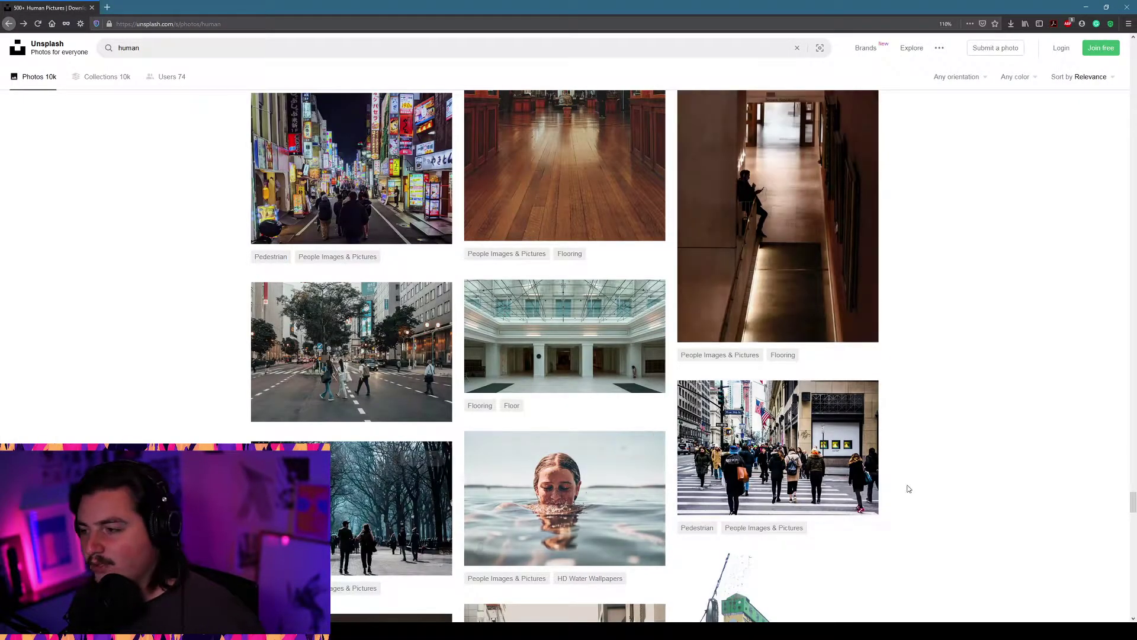
{"action": "scroll", "coordinate": [902, 407], "scroll_direction": "down", "scroll_amount": 5}
{"action": "scroll", "coordinate": [900, 406], "scroll_direction": "up", "scroll_amount": 2}
{"action": "scroll", "coordinate": [891, 398], "scroll_direction": "down", "scroll_amount": 5}
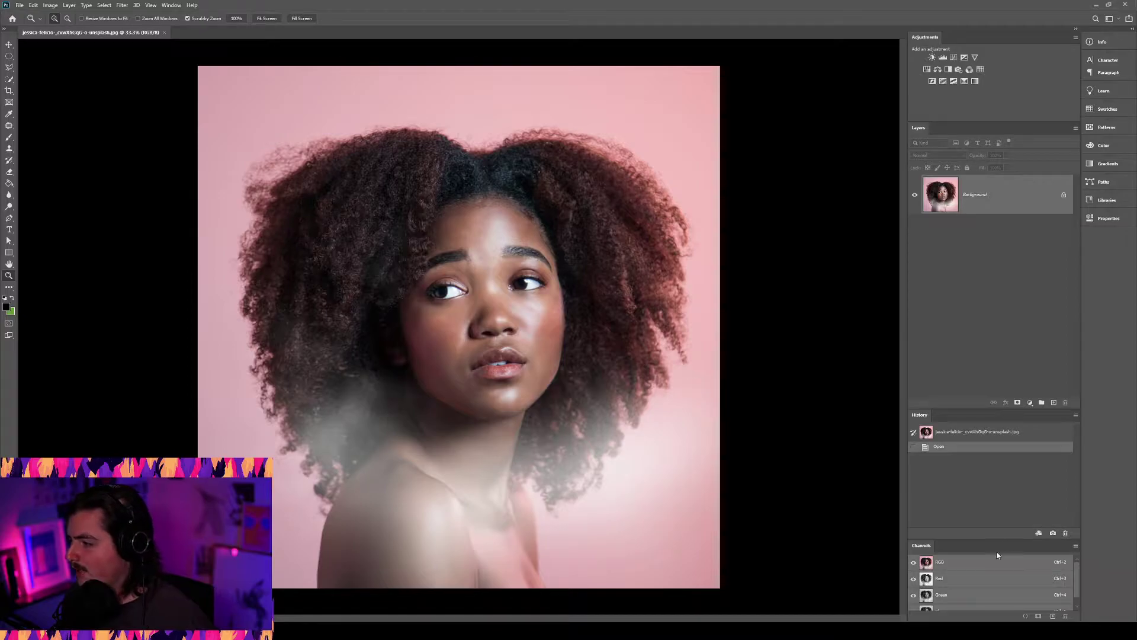
- In Photoshop, view the portrait's red and blue channels one at a time to compare their contrast
{"action": "left_click", "coordinate": [979, 576]}
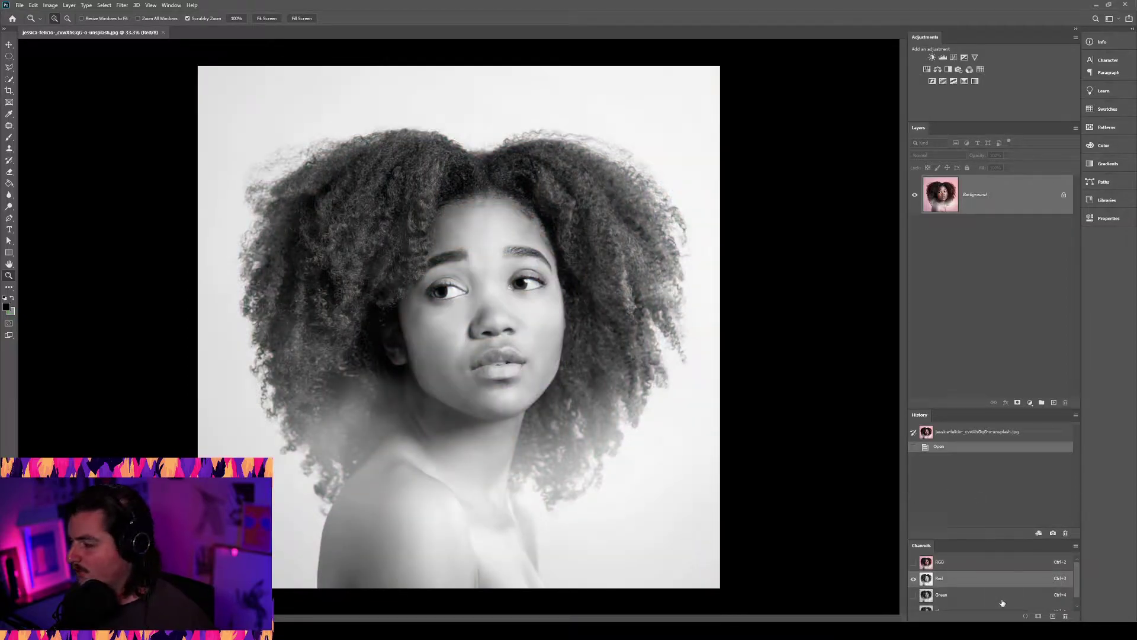
{"action": "scroll", "coordinate": [1001, 595], "scroll_direction": "down", "scroll_amount": 1}
{"action": "left_click", "coordinate": [972, 600]}
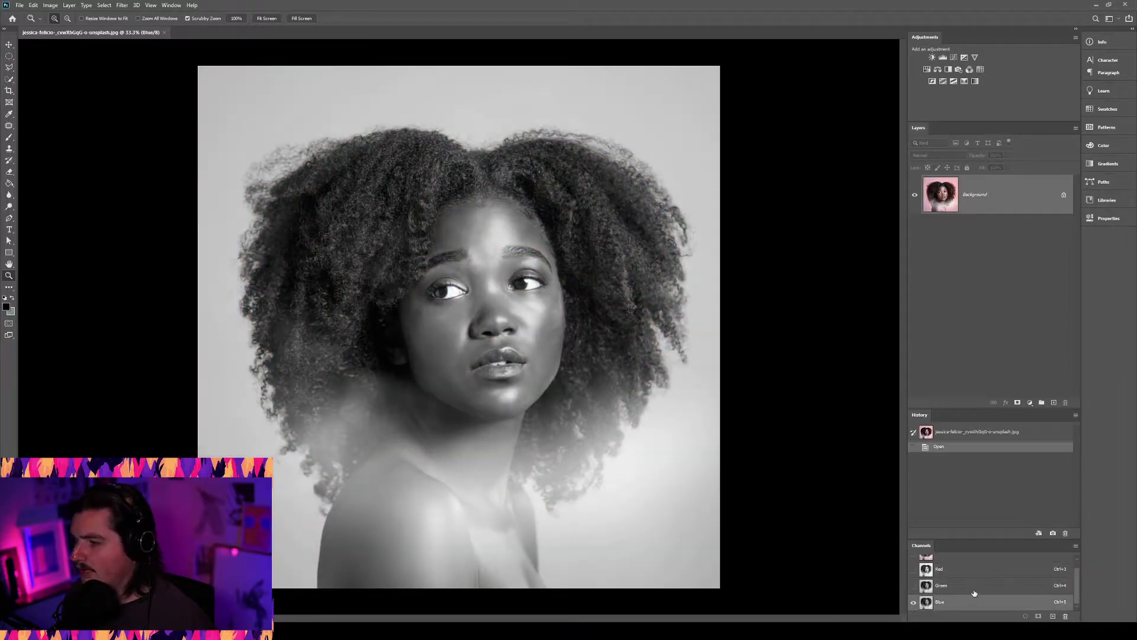
{"action": "left_click", "coordinate": [974, 569]}
{"action": "left_click", "coordinate": [974, 602]}
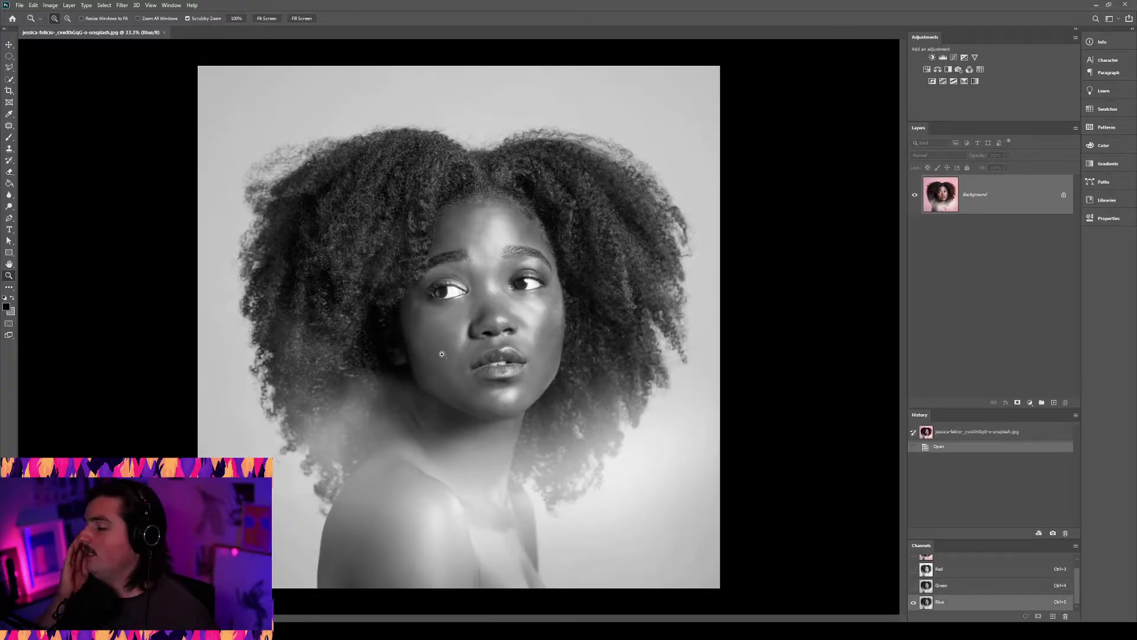
- Load the blue channel as a selection and use it to mask a yellow Solid Color fill layer over the portrait
{"action": "left_click", "coordinate": [977, 609], "text": "ctrl"}
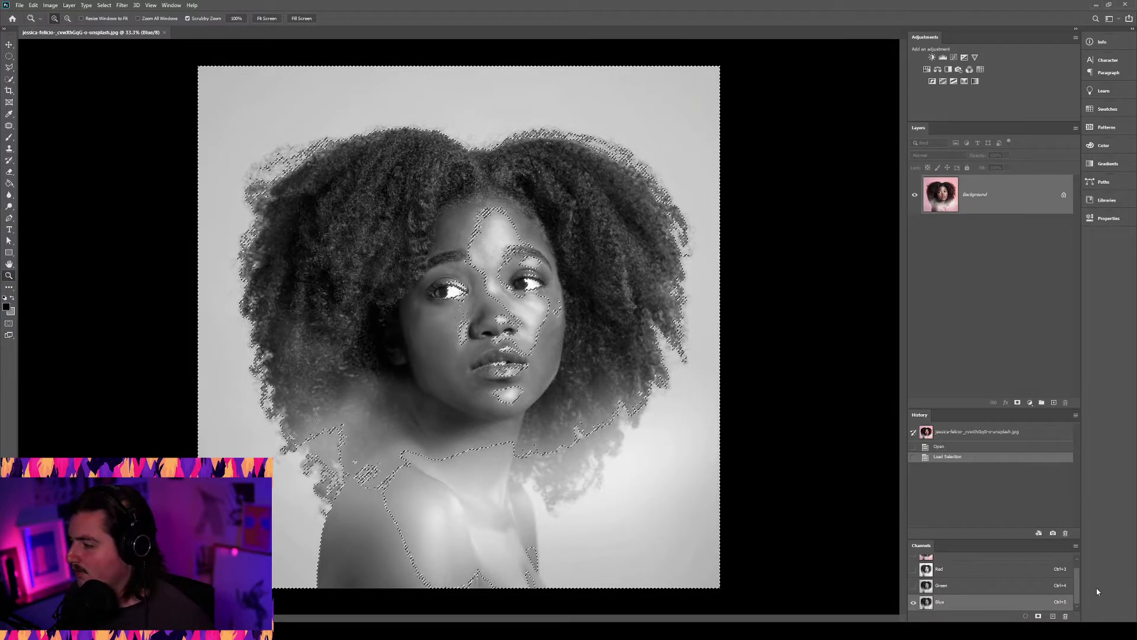
{"action": "key", "text": "ctrl+2"}
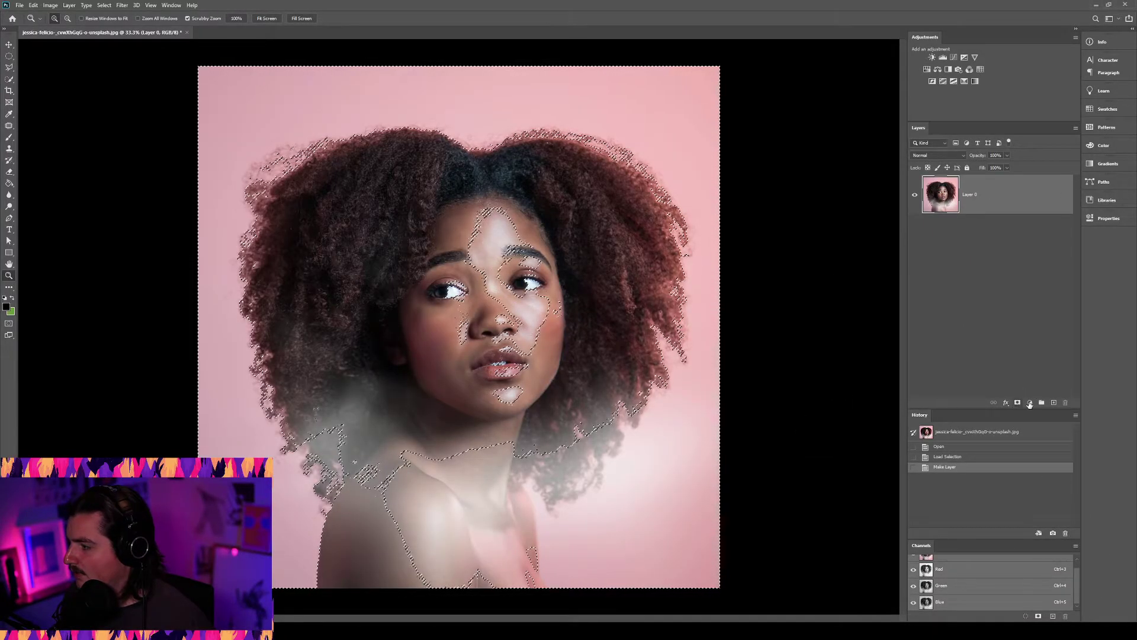
{"action": "left_click", "coordinate": [1047, 411]}
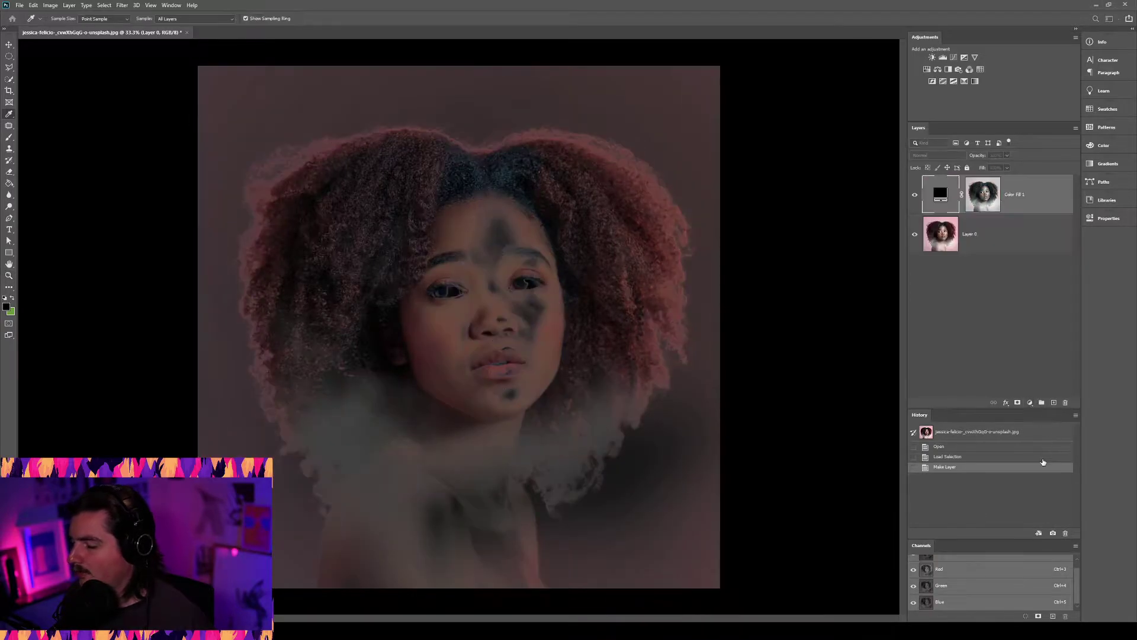
{"action": "left_click_drag", "start_coordinate": [1020, 282], "coordinate": [927, 266]}
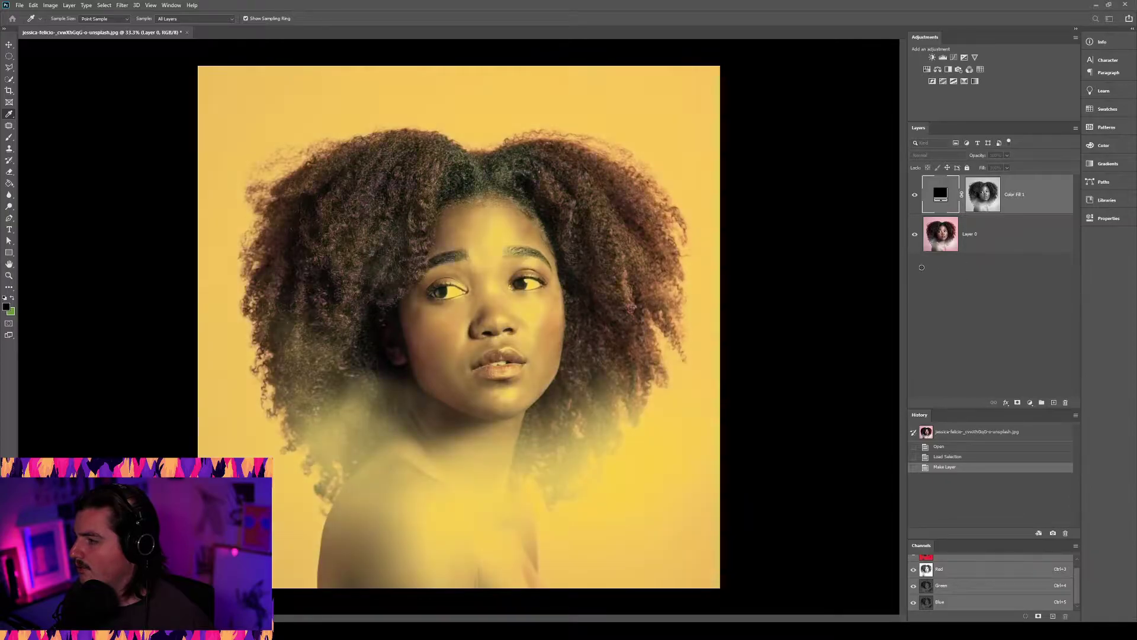
{"action": "key", "text": "Return"}
- Add a dark navy Solid Color fill layer between the yellow fill and the photo
{"action": "left_click", "coordinate": [1030, 402]}
{"action": "left_click", "coordinate": [1036, 418]}
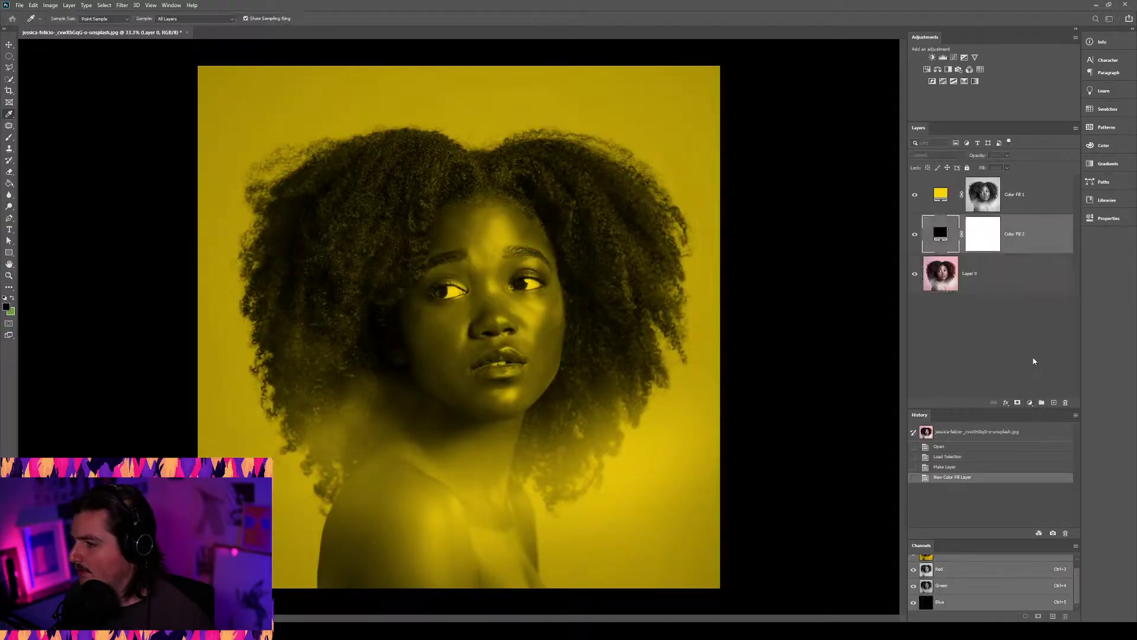
{"action": "left_click", "coordinate": [974, 357]}
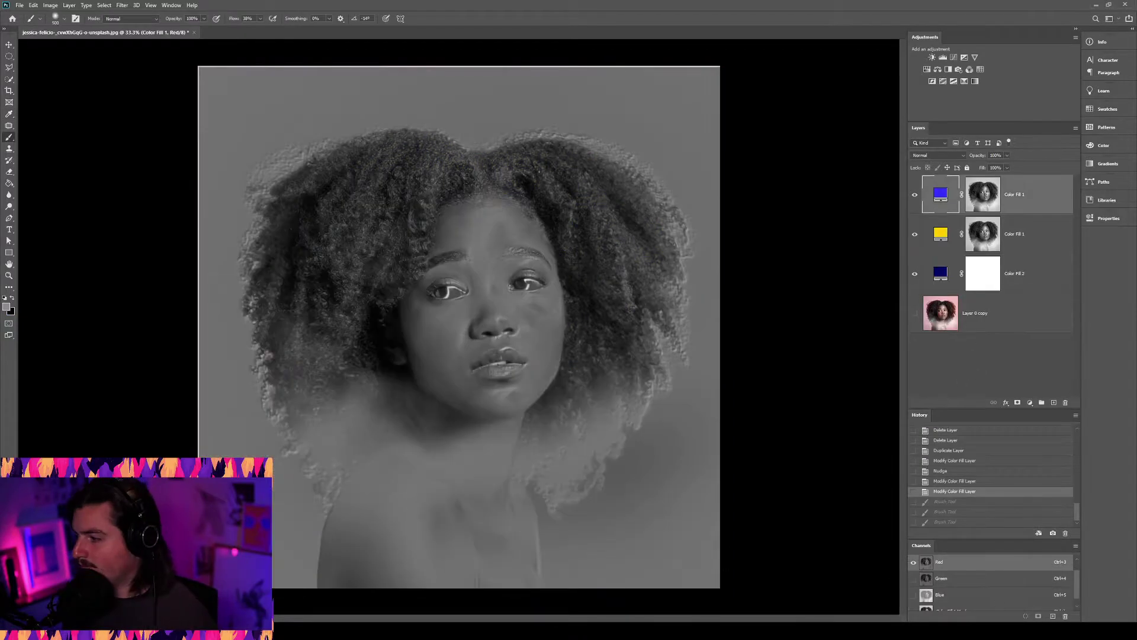
- Show all colour channels again and paint black on the top blue fill's mask over the backdrop around the head and hair
{"action": "key", "text": "ctrl+2"}
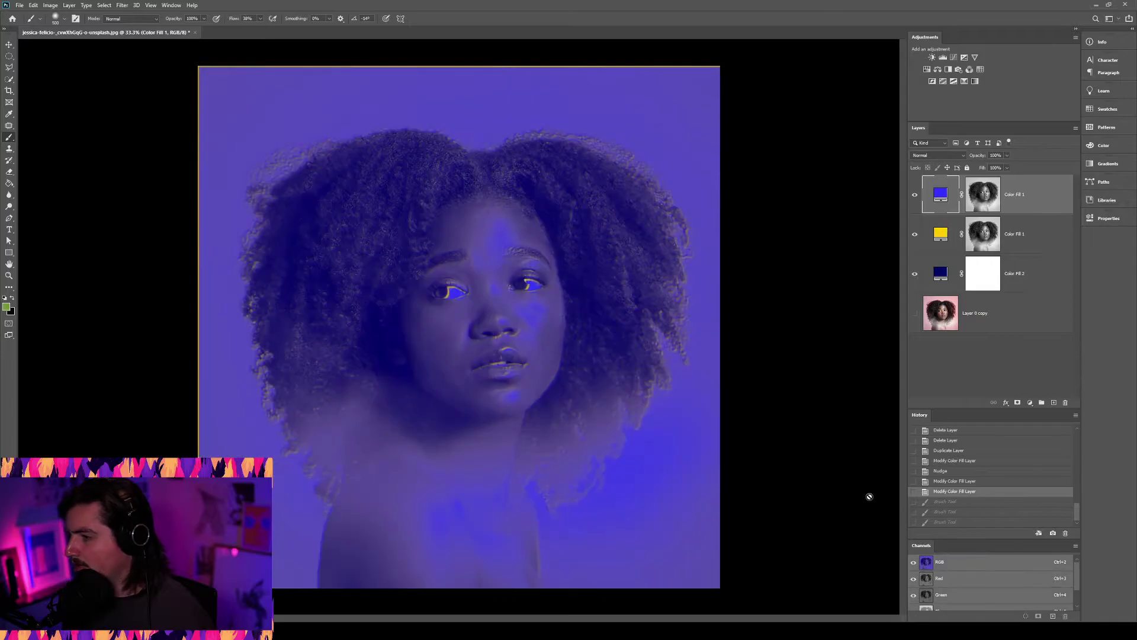
{"action": "left_click", "coordinate": [967, 168]}
{"action": "left_click", "coordinate": [968, 168]}
{"action": "left_click", "coordinate": [995, 185]}
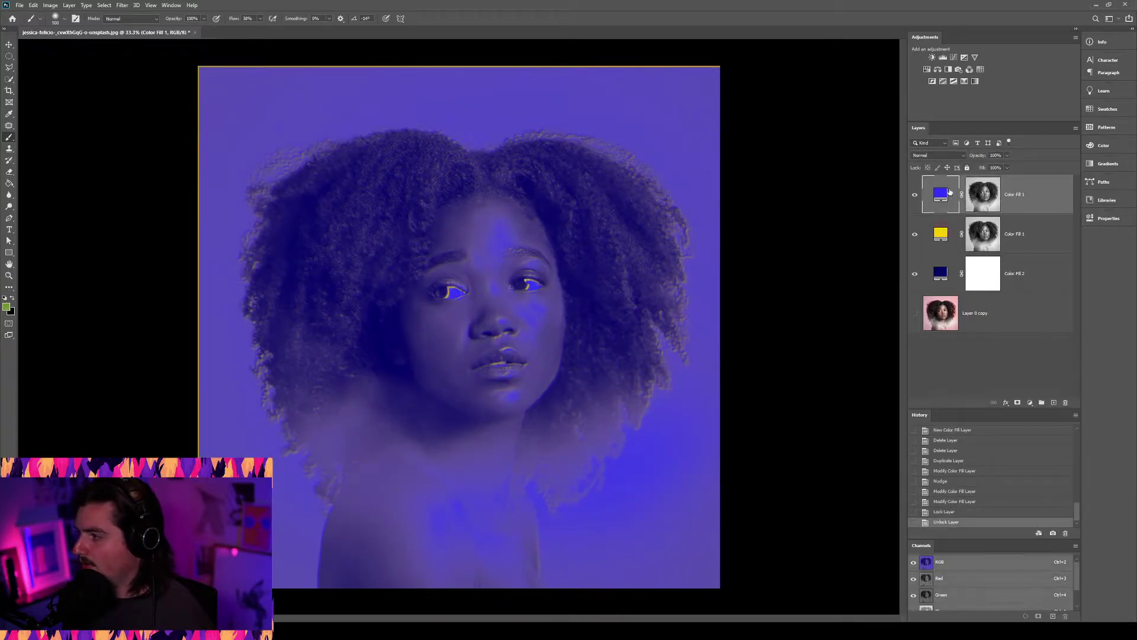
{"action": "left_click", "coordinate": [977, 243]}
{"action": "left_click", "coordinate": [984, 203]}
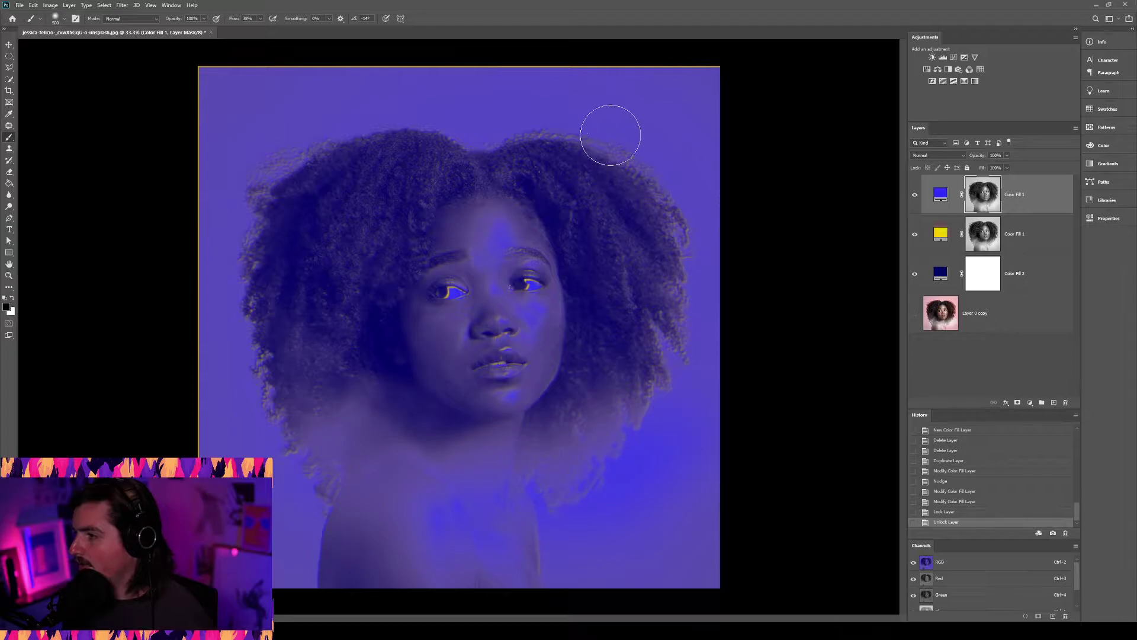
{"action": "mouse_move", "coordinate": [618, 88]}
{"action": "left_mouse_down"}
{"action": "mouse_move", "coordinate": [228, 80]}
{"action": "mouse_move", "coordinate": [206, 92]}
{"action": "mouse_move", "coordinate": [188, 314]}
{"action": "mouse_move", "coordinate": [213, 465]}
{"action": "left_mouse_up"}
{"action": "left_click_drag", "start_coordinate": [249, 522], "coordinate": [278, 583]}
{"action": "mouse_move", "coordinate": [194, 371]}
{"action": "left_mouse_down"}
{"action": "mouse_move", "coordinate": [221, 214]}
{"action": "mouse_move", "coordinate": [211, 189]}
{"action": "mouse_move", "coordinate": [269, 115]}
{"action": "mouse_move", "coordinate": [411, 75]}
{"action": "mouse_move", "coordinate": [479, 89]}
{"action": "mouse_move", "coordinate": [485, 103]}
{"action": "mouse_move", "coordinate": [549, 93]}
{"action": "mouse_move", "coordinate": [657, 117]}
{"action": "mouse_move", "coordinate": [627, 89]}
{"action": "mouse_move", "coordinate": [662, 93]}
{"action": "left_mouse_up"}
{"action": "mouse_move", "coordinate": [550, 84]}
{"action": "left_mouse_down"}
{"action": "mouse_move", "coordinate": [710, 226]}
{"action": "mouse_move", "coordinate": [723, 274]}
{"action": "mouse_move", "coordinate": [709, 392]}
{"action": "mouse_move", "coordinate": [680, 435]}
{"action": "mouse_move", "coordinate": [696, 388]}
{"action": "mouse_move", "coordinate": [627, 500]}
{"action": "mouse_move", "coordinate": [595, 523]}
{"action": "mouse_move", "coordinate": [581, 574]}
{"action": "mouse_move", "coordinate": [582, 561]}
{"action": "mouse_move", "coordinate": [783, 567]}
{"action": "mouse_move", "coordinate": [639, 574]}
{"action": "mouse_move", "coordinate": [717, 503]}
{"action": "mouse_move", "coordinate": [715, 489]}
{"action": "mouse_move", "coordinate": [678, 478]}
{"action": "mouse_move", "coordinate": [660, 508]}
{"action": "mouse_move", "coordinate": [705, 456]}
{"action": "left_mouse_up"}
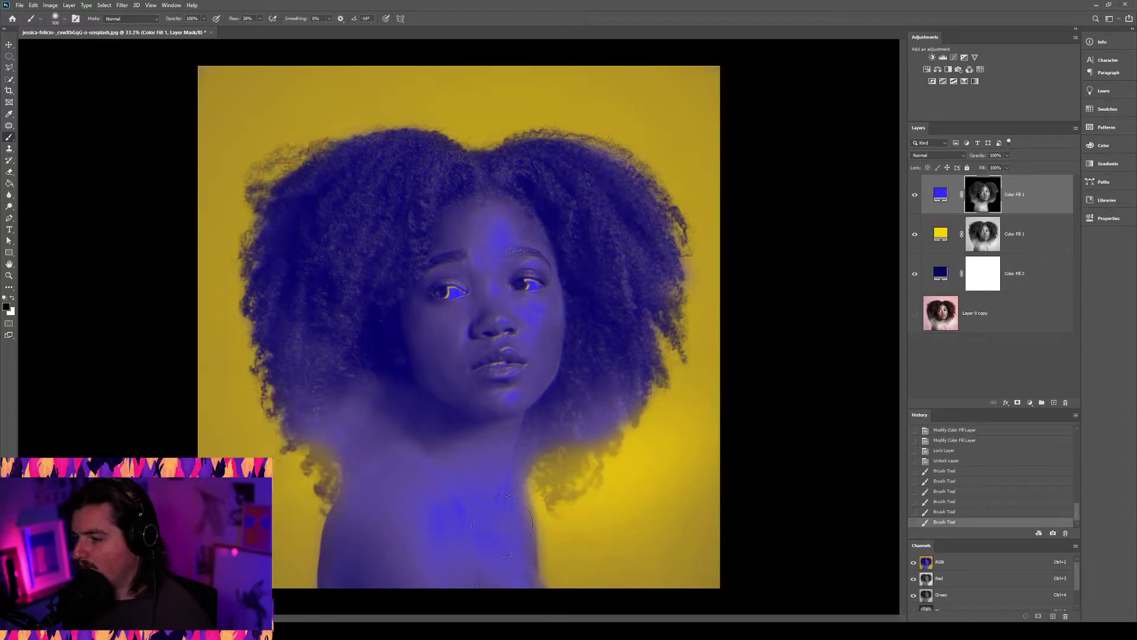
{"action": "key", "text": "x"}
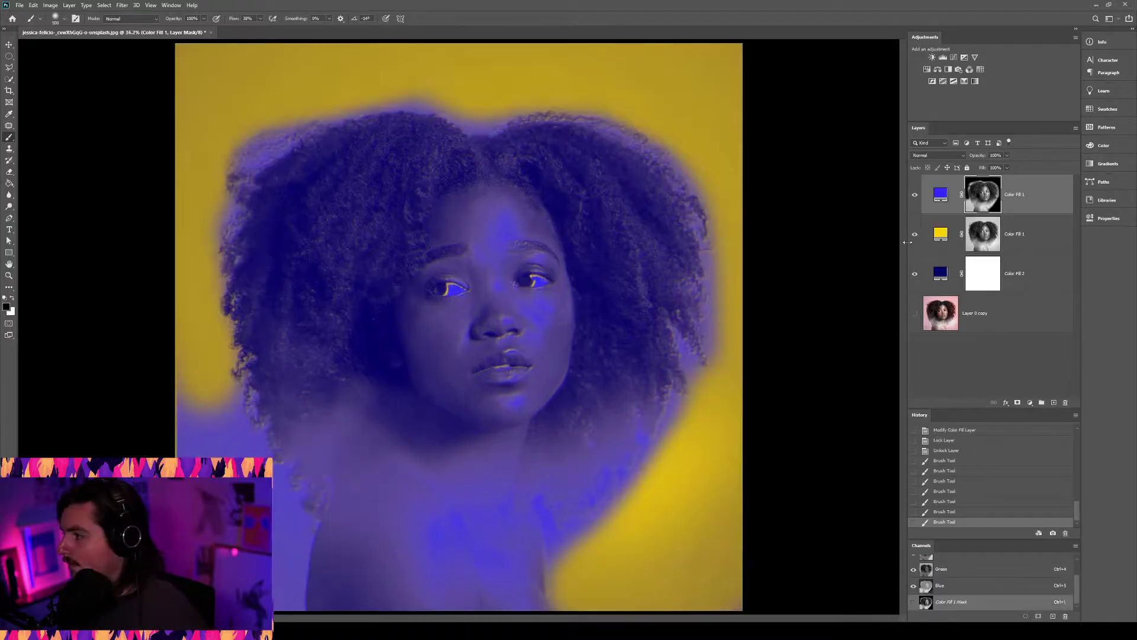
- Hide the yellow fill and paint black on the blue fill's mask along the outer edges of the hair and shoulders
{"action": "left_click", "coordinate": [914, 234]}
{"action": "left_click", "coordinate": [914, 273]}
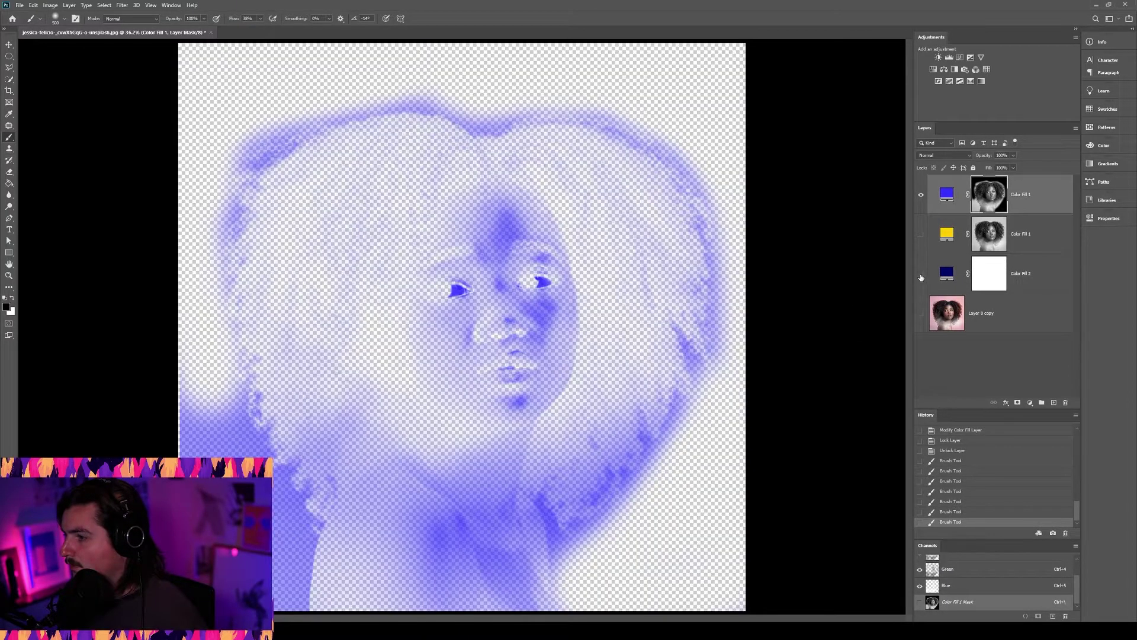
{"action": "left_click", "coordinate": [921, 275]}
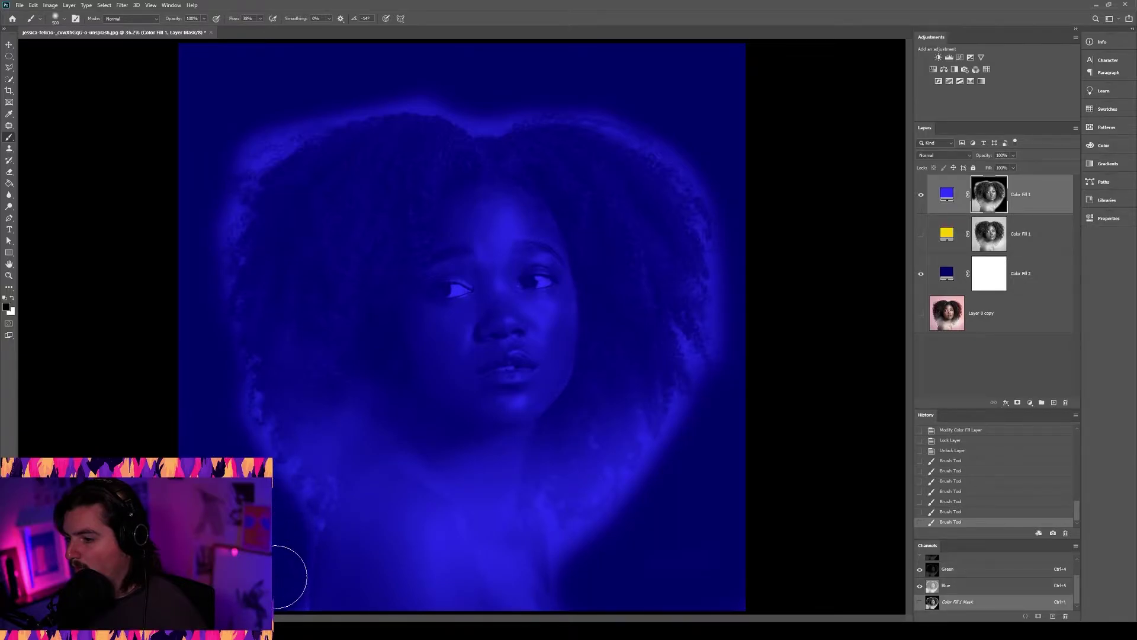
{"action": "left_click_drag", "start_coordinate": [219, 522], "coordinate": [243, 569]}
{"action": "mouse_move", "coordinate": [623, 571]}
{"action": "left_mouse_down"}
{"action": "mouse_move", "coordinate": [607, 560]}
{"action": "mouse_move", "coordinate": [641, 539]}
{"action": "left_mouse_up"}
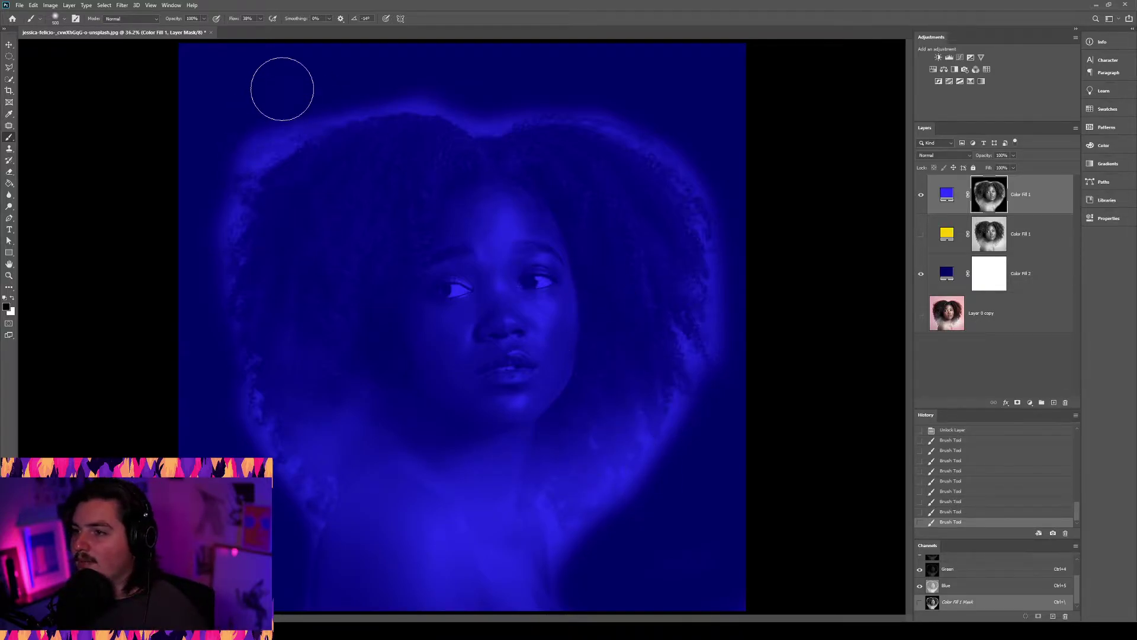
{"action": "mouse_move", "coordinate": [247, 119]}
{"action": "left_mouse_down"}
{"action": "mouse_move", "coordinate": [203, 144]}
{"action": "mouse_move", "coordinate": [209, 225]}
{"action": "mouse_move", "coordinate": [194, 253]}
{"action": "mouse_move", "coordinate": [212, 412]}
{"action": "mouse_move", "coordinate": [227, 439]}
{"action": "left_mouse_up"}
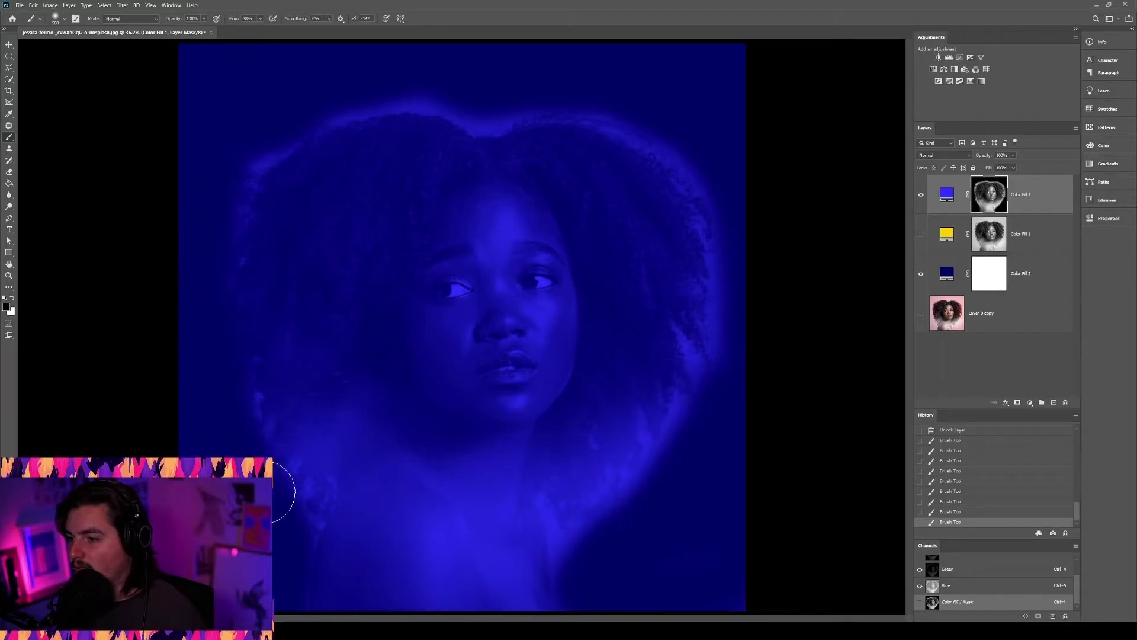
{"action": "left_click_drag", "start_coordinate": [263, 491], "coordinate": [279, 539]}
{"action": "mouse_move", "coordinate": [650, 556]}
{"action": "left_mouse_down"}
{"action": "mouse_move", "coordinate": [592, 543]}
{"action": "mouse_move", "coordinate": [716, 394]}
{"action": "mouse_move", "coordinate": [744, 264]}
{"action": "mouse_move", "coordinate": [708, 106]}
{"action": "mouse_move", "coordinate": [553, 71]}
{"action": "mouse_move", "coordinate": [494, 89]}
{"action": "mouse_move", "coordinate": [382, 87]}
{"action": "left_mouse_up"}
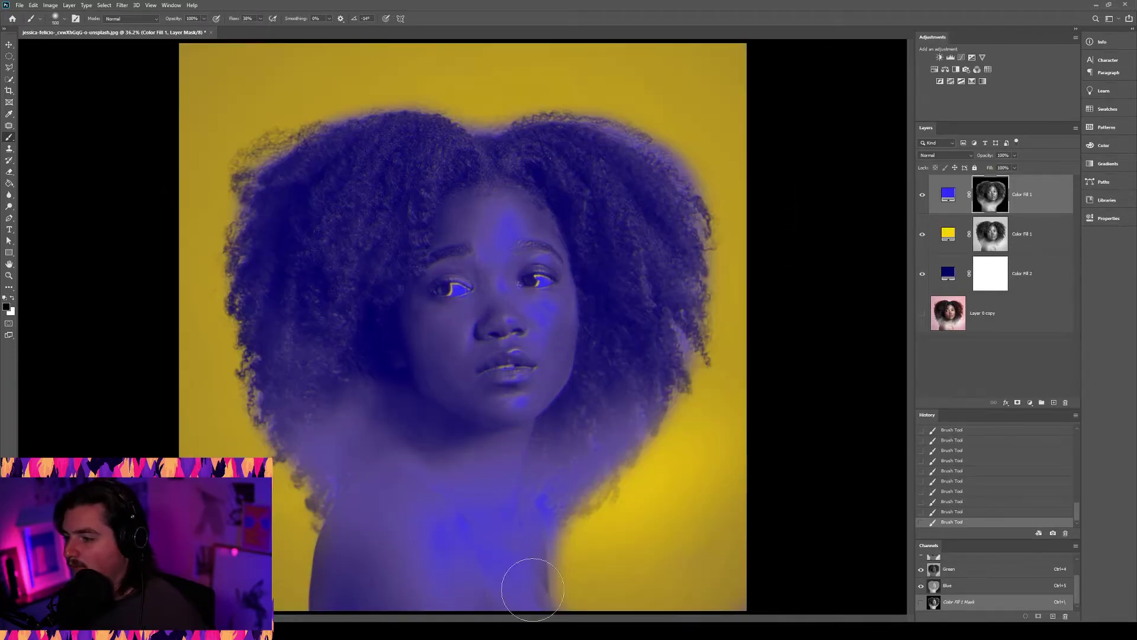
- Try to reveal the yellow fill on the chest by painting the blue fill's mask black with a larger brush
{"action": "key", "text": "bracketright"}
{"action": "key", "text": "bracketright"}
{"action": "key", "text": "bracketright"}
{"action": "key", "text": "bracketright"}
{"action": "key", "text": "bracketright"}
{"action": "key", "text": "bracketright"}
{"action": "key", "text": "bracketright"}
{"action": "left_click_drag", "start_coordinate": [419, 538], "coordinate": [453, 566]}
{"action": "key", "text": "bracketleft"}
{"action": "key", "text": "bracketleft"}
{"action": "key", "text": "bracketleft"}
{"action": "key", "text": "bracketleft"}
{"action": "key", "text": "bracketleft"}
{"action": "key", "text": "bracketleft"}
{"action": "key", "text": "bracketleft"}
{"action": "key", "text": "bracketleft"}
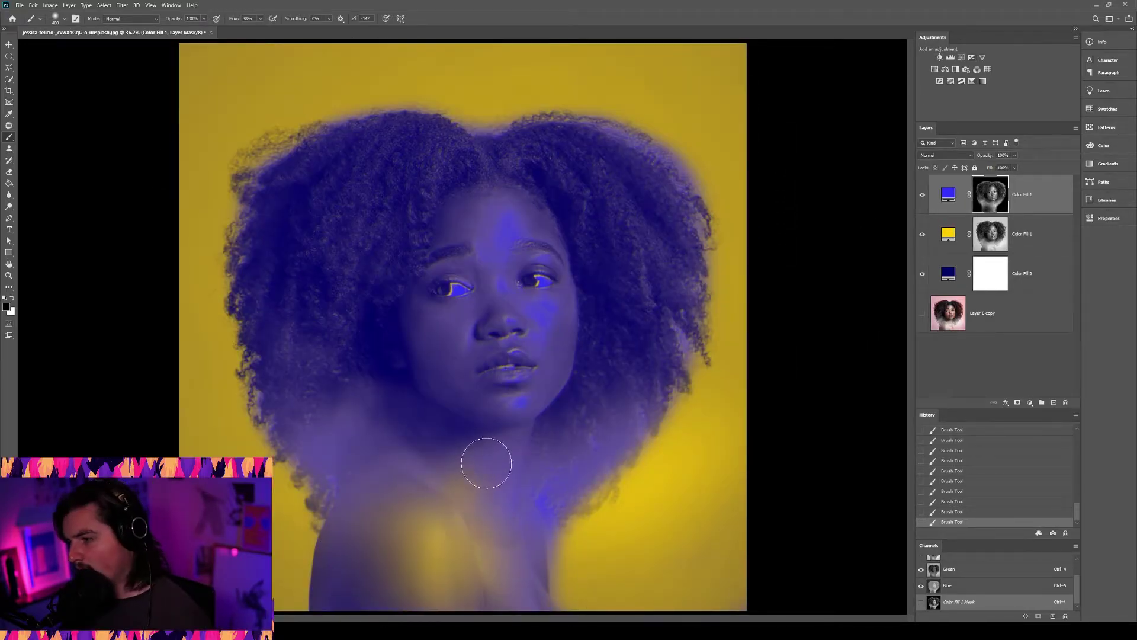
- Undo the large brush strokes painted over the chest on the blue fill's mask
{"action": "key", "text": "ctrl+z"}
{"action": "key", "text": "ctrl+z"}
{"action": "key", "text": "ctrl+z"}
{"action": "key", "text": "ctrl+z"}
{"action": "key", "text": "ctrl+z"}
{"action": "key", "text": "ctrl+z"}
{"action": "key", "text": "ctrl+z"}
{"action": "key", "text": "ctrl+z"}
{"action": "key", "text": "ctrl+z"}
{"action": "key", "text": "ctrl+z"}
- Paint black patches on the blue fill's mask over the neck and shoulder to let the yellow fill through
{"action": "mouse_move", "coordinate": [474, 521]}
{"action": "left_mouse_down"}
{"action": "mouse_move", "coordinate": [426, 579]}
{"action": "mouse_move", "coordinate": [437, 510]}
{"action": "mouse_move", "coordinate": [447, 587]}
{"action": "mouse_move", "coordinate": [396, 479]}
{"action": "left_mouse_up"}
{"action": "key", "text": "bracketleft"}
{"action": "key", "text": "bracketleft"}
{"action": "key", "text": "bracketleft"}
{"action": "key", "text": "bracketleft"}
{"action": "key", "text": "bracketleft"}
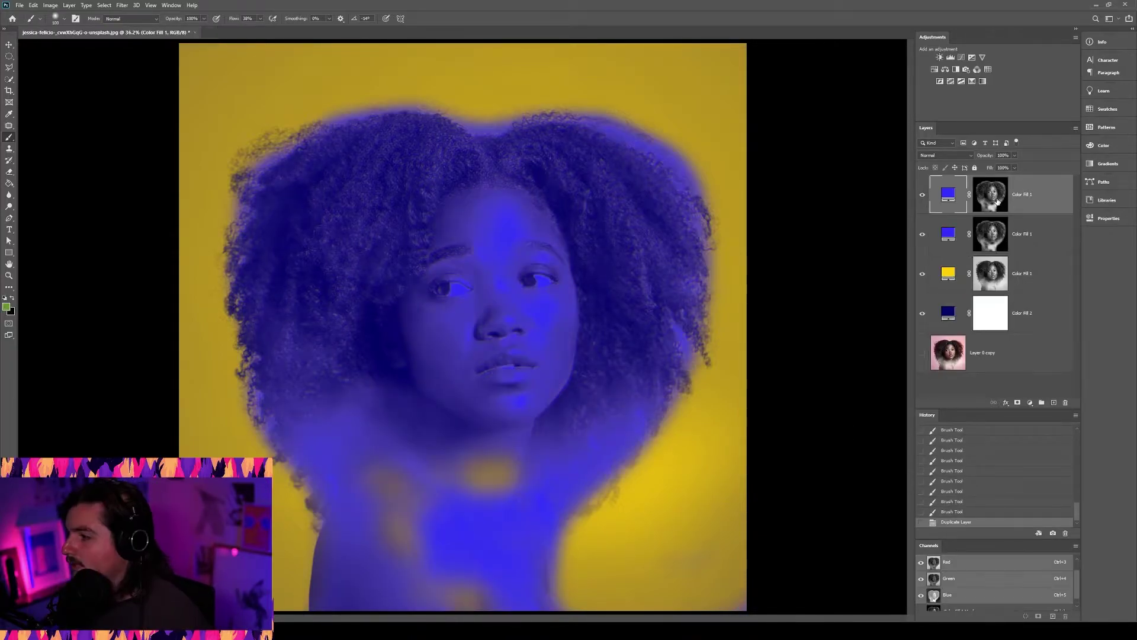
- Recolour the duplicated top fill layer bright green and nudge it to the right
{"action": "key", "text": "v"}
{"action": "key", "text": "alt+BackSpace"}
{"action": "key", "text": "Right"}
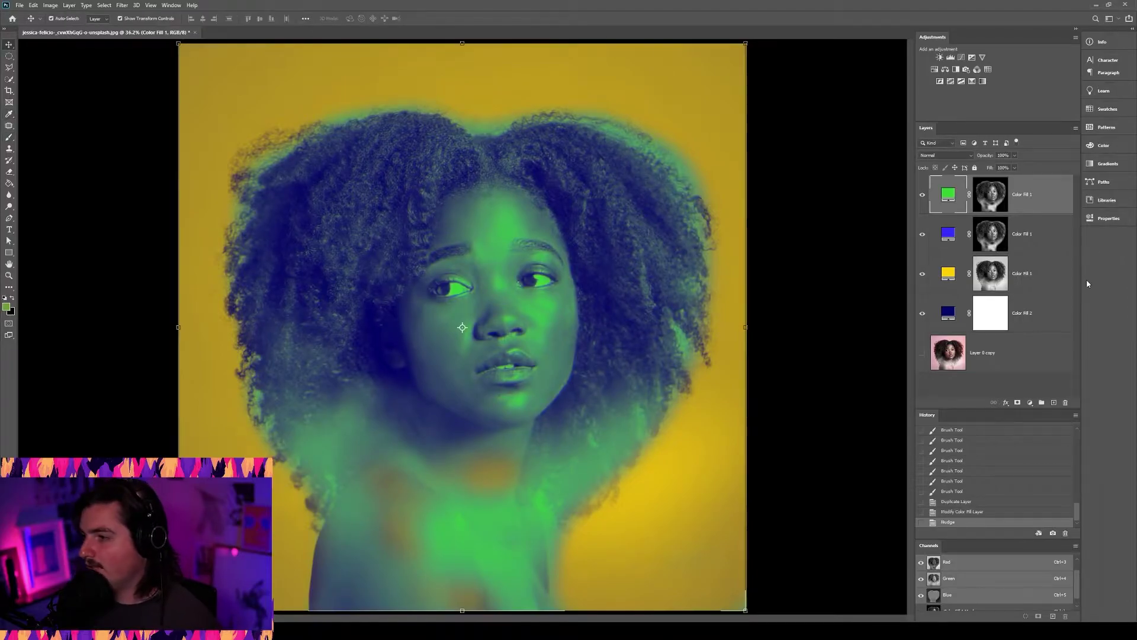
- Move the green fill below the blue one and recolour the upper three fills deep purple, yellow and hot pink
{"action": "key", "text": "ctrl+bracketleft"}
{"action": "key", "text": "ctrl+i"}
{"action": "left_click", "coordinate": [947, 273]}
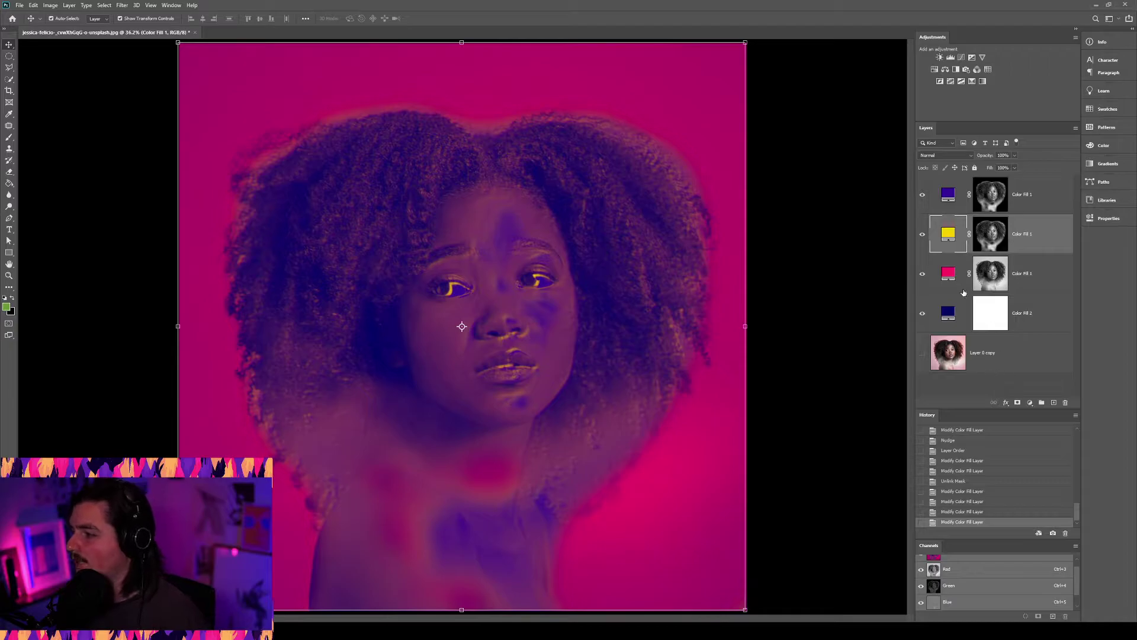
- Nudge the yellow fill layer's mask to the left
{"action": "left_click", "coordinate": [991, 234]}
{"action": "key", "text": "Left"}
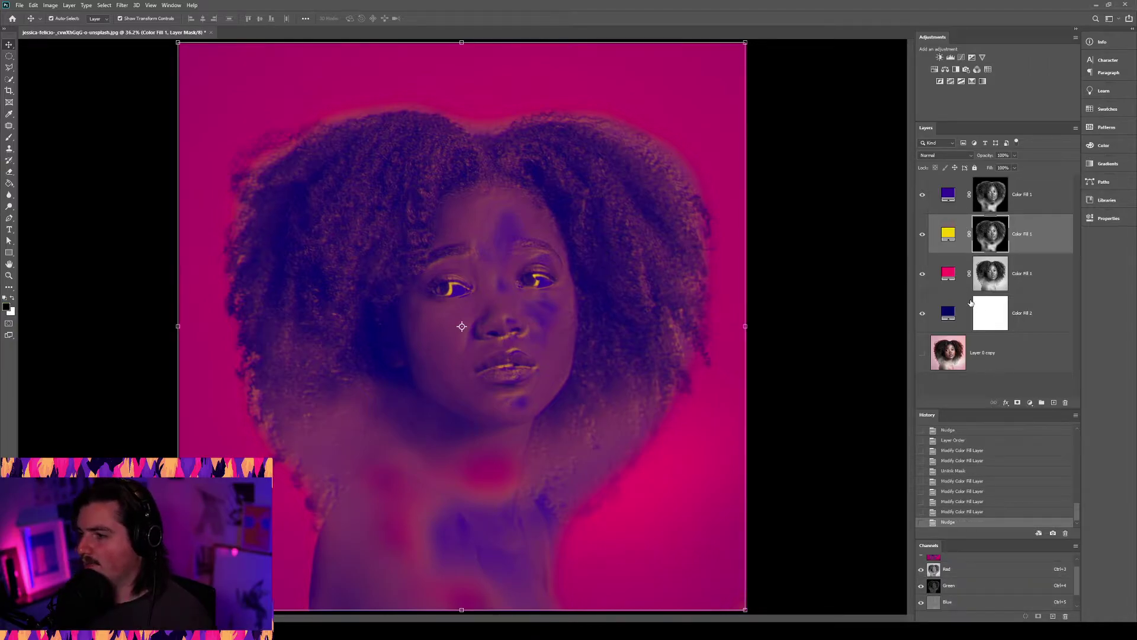
- Nudge the yellow fill layer's mask up and to the left
{"action": "key", "text": "Up"}
{"action": "key", "text": "Up"}
{"action": "key", "text": "Left"}
{"action": "key", "text": "Left"}
{"action": "key", "text": "Up"}
{"action": "key", "text": "Up"}
{"action": "key", "text": "Left"}
{"action": "key", "text": "Left"}
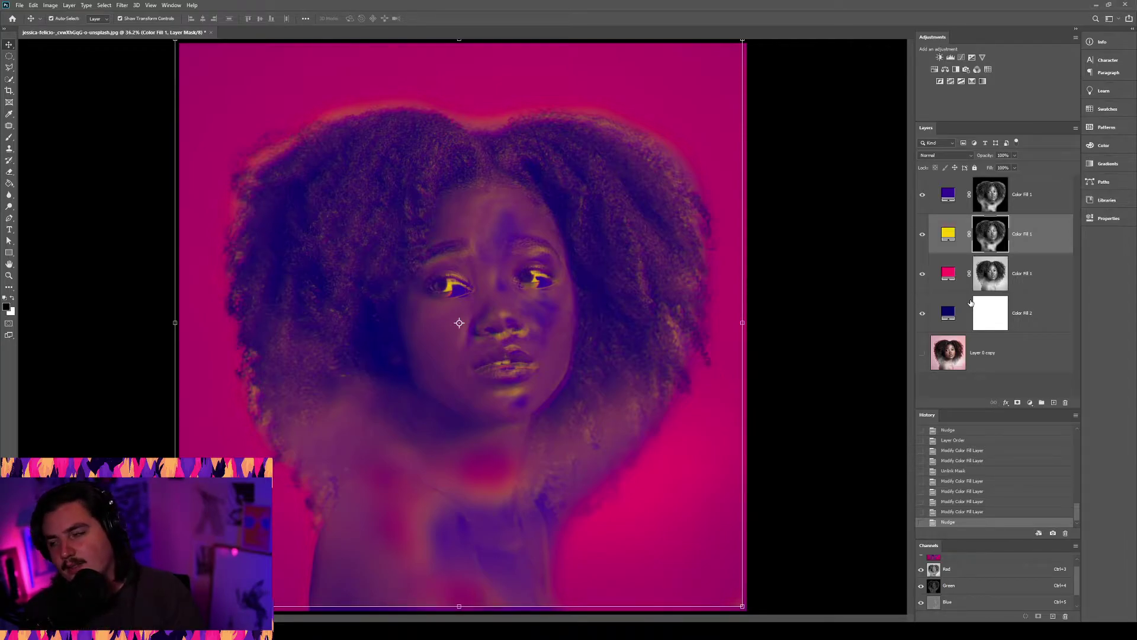
- Nudge the yellow fill layer's mask back down and to the right, slightly past its aligned position
{"action": "key", "text": "Down"}
{"action": "key", "text": "Right"}
{"action": "key", "text": "Right"}
{"action": "key", "text": "Down"}
{"action": "key", "text": "Right"}
{"action": "key", "text": "Right"}
{"action": "key", "text": "Down"}
{"action": "key", "text": "Right"}
{"action": "key", "text": "Down"}
{"action": "key", "text": "Right"}
{"action": "key", "text": "Down"}
{"action": "key", "text": "Down"}
{"action": "key", "text": "Right"}
{"action": "key", "text": "Down"}
{"action": "key", "text": "Right"}
{"action": "key", "text": "Down"}
{"action": "key", "text": "Right"}
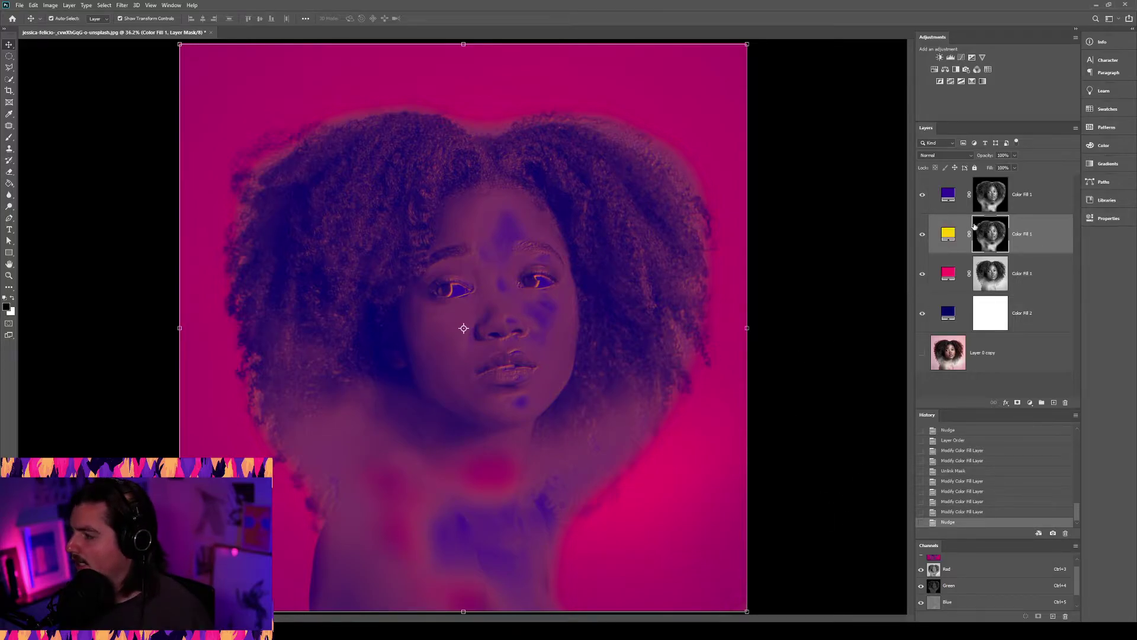
- Paint black over the hair on the yellow fill layer's mask with the Brush tool, keeping yellow on the face and neck
{"action": "left_click", "coordinate": [863, 355]}
{"action": "key", "text": "z"}
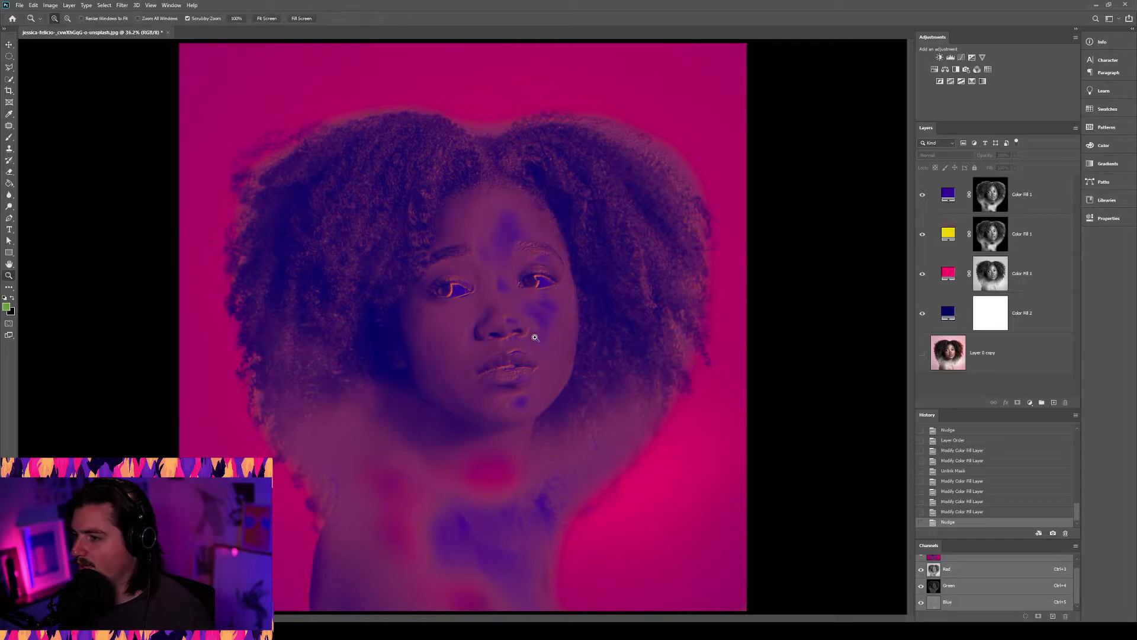
{"action": "left_click_drag", "start_coordinate": [487, 318], "coordinate": [521, 310]}
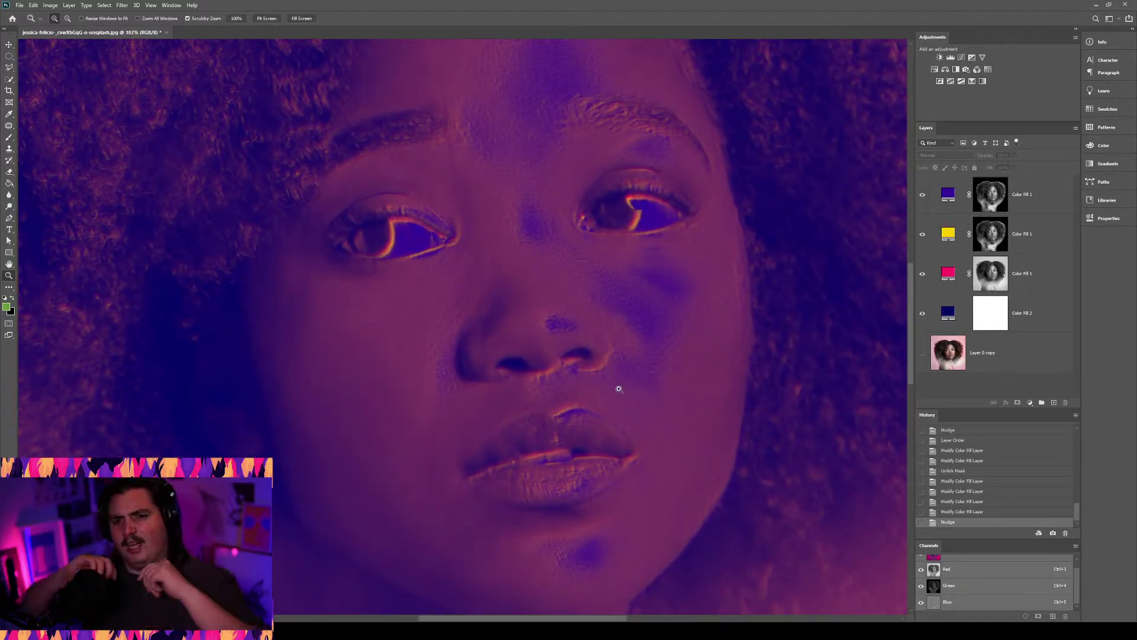
{"action": "left_click_drag", "start_coordinate": [619, 385], "coordinate": [548, 451]}
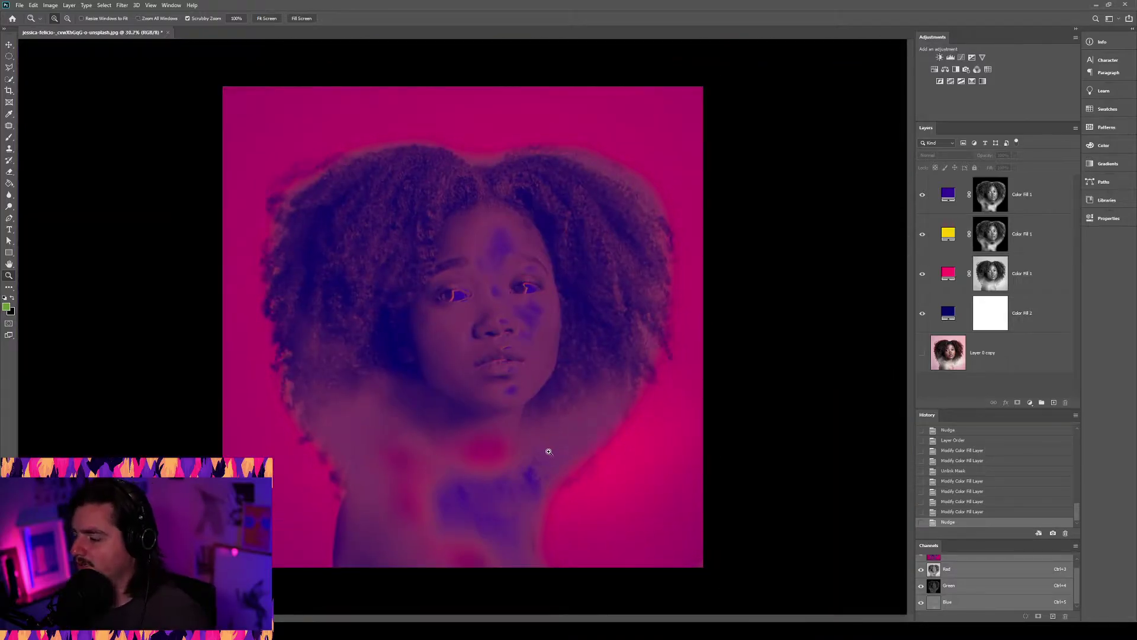
{"action": "left_click", "coordinate": [1003, 234]}
{"action": "key", "text": "b"}
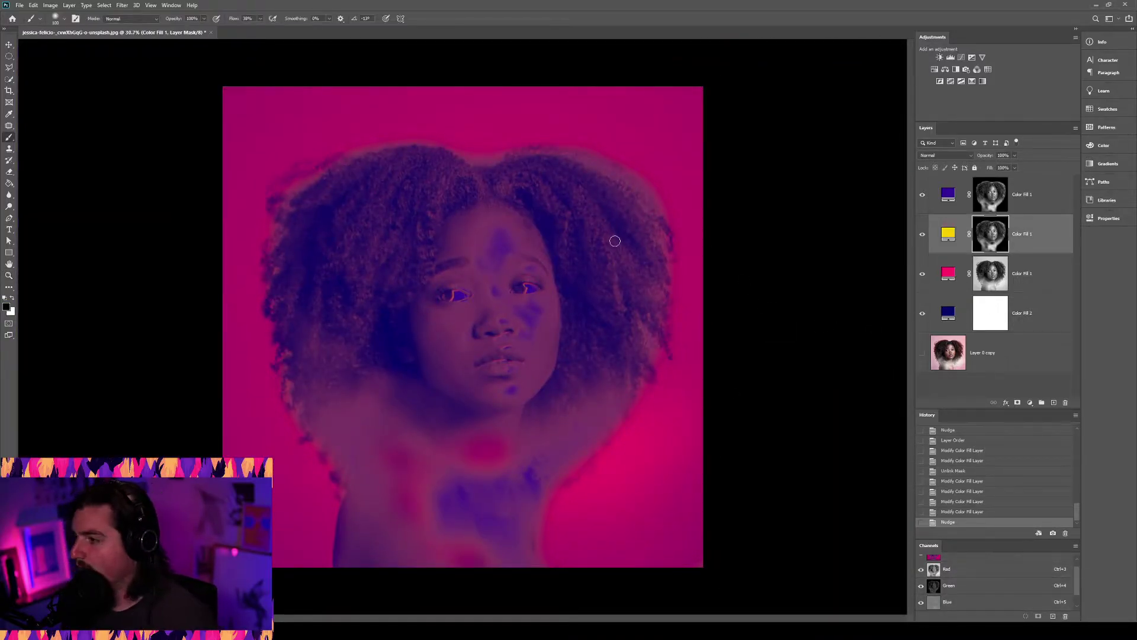
{"action": "left_click_drag", "start_coordinate": [614, 241], "coordinate": [609, 254]}
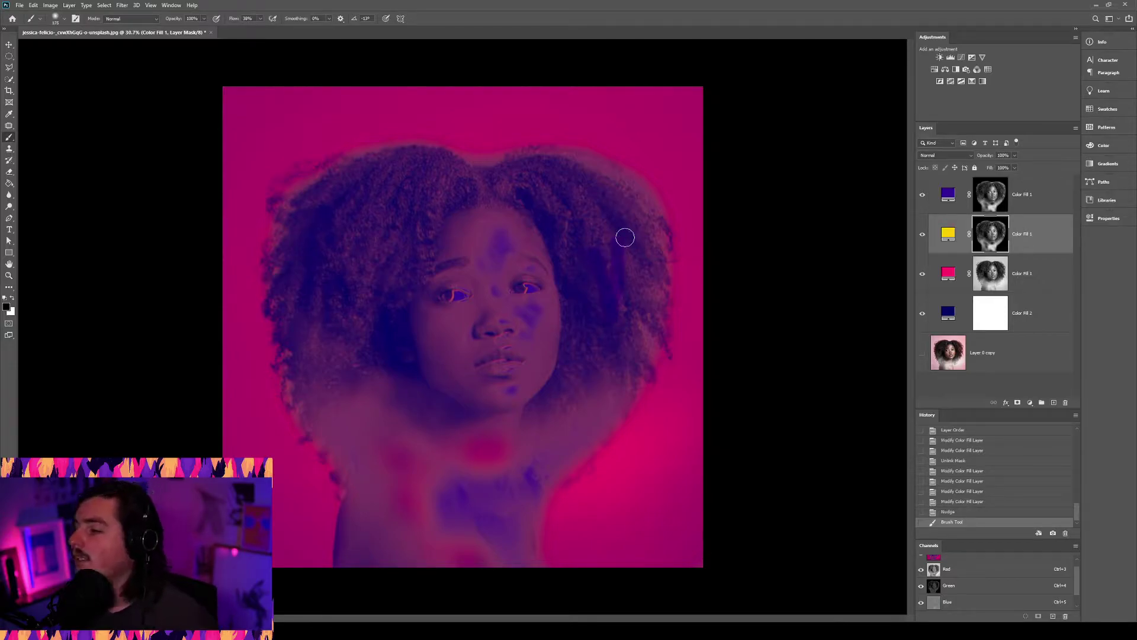
{"action": "mouse_move", "coordinate": [409, 167]}
{"action": "left_mouse_down"}
{"action": "mouse_move", "coordinate": [531, 159]}
{"action": "mouse_move", "coordinate": [569, 170]}
{"action": "mouse_move", "coordinate": [623, 226]}
{"action": "mouse_move", "coordinate": [644, 357]}
{"action": "mouse_move", "coordinate": [610, 456]}
{"action": "mouse_move", "coordinate": [577, 418]}
{"action": "mouse_move", "coordinate": [612, 294]}
{"action": "mouse_move", "coordinate": [557, 183]}
{"action": "mouse_move", "coordinate": [444, 165]}
{"action": "mouse_move", "coordinate": [317, 191]}
{"action": "mouse_move", "coordinate": [353, 260]}
{"action": "left_mouse_up"}
{"action": "mouse_move", "coordinate": [383, 276]}
{"action": "left_mouse_down"}
{"action": "mouse_move", "coordinate": [361, 365]}
{"action": "mouse_move", "coordinate": [379, 413]}
{"action": "mouse_move", "coordinate": [336, 430]}
{"action": "mouse_move", "coordinate": [357, 455]}
{"action": "mouse_move", "coordinate": [368, 547]}
{"action": "mouse_move", "coordinate": [372, 471]}
{"action": "mouse_move", "coordinate": [551, 451]}
{"action": "mouse_move", "coordinate": [607, 355]}
{"action": "mouse_move", "coordinate": [497, 527]}
{"action": "left_mouse_up"}
{"action": "mouse_move", "coordinate": [348, 318]}
{"action": "left_mouse_down"}
{"action": "mouse_move", "coordinate": [372, 201]}
{"action": "mouse_move", "coordinate": [417, 184]}
{"action": "mouse_move", "coordinate": [503, 180]}
{"action": "mouse_move", "coordinate": [565, 181]}
{"action": "mouse_move", "coordinate": [614, 205]}
{"action": "mouse_move", "coordinate": [626, 316]}
{"action": "mouse_move", "coordinate": [620, 369]}
{"action": "mouse_move", "coordinate": [479, 434]}
{"action": "mouse_move", "coordinate": [553, 427]}
{"action": "mouse_move", "coordinate": [591, 308]}
{"action": "left_mouse_up"}
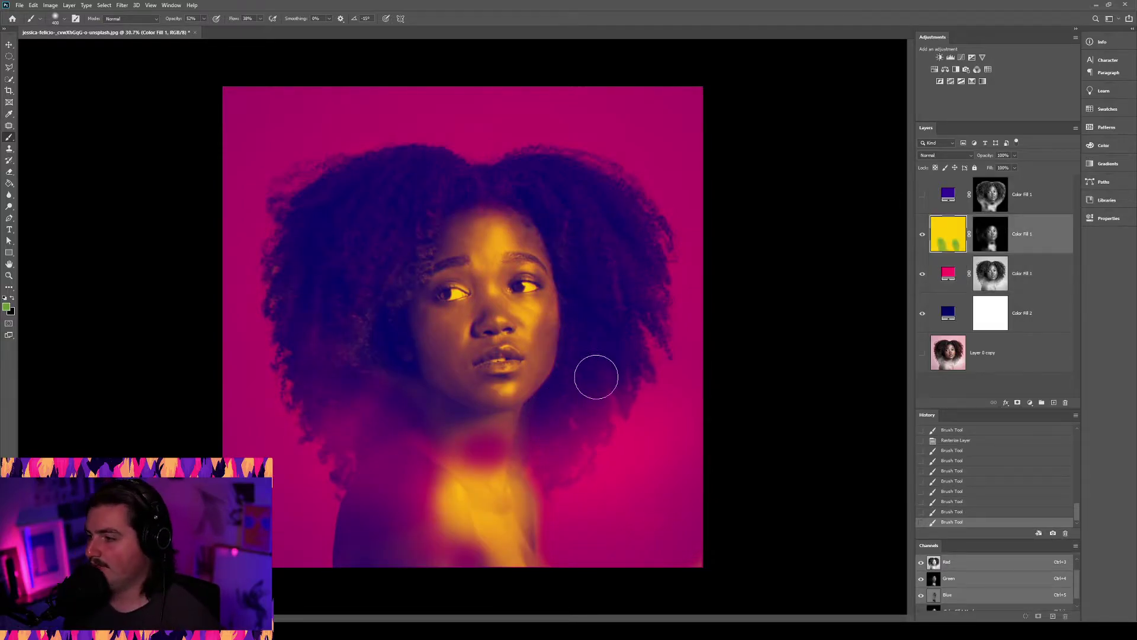
- Paint green over the neck and upper chest on the rasterized yellow layer with a smaller brush
{"action": "key", "text": "bracketleft"}
{"action": "key", "text": "bracketleft"}
{"action": "key", "text": "bracketleft"}
{"action": "key", "text": "bracketleft"}
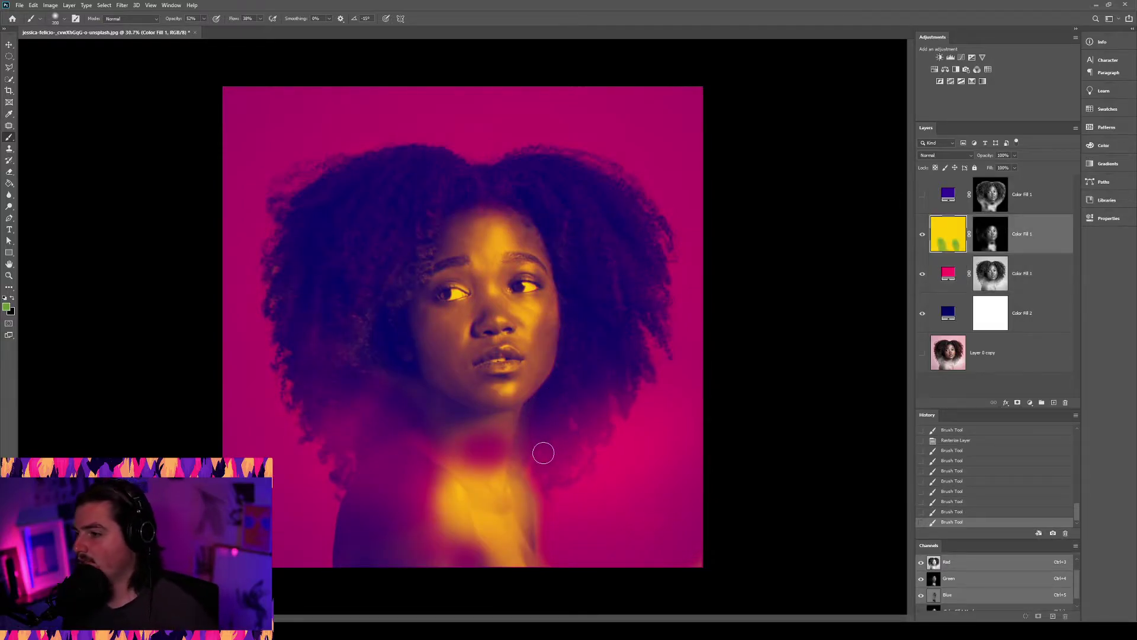
{"action": "left_click_drag", "start_coordinate": [450, 453], "coordinate": [494, 428]}
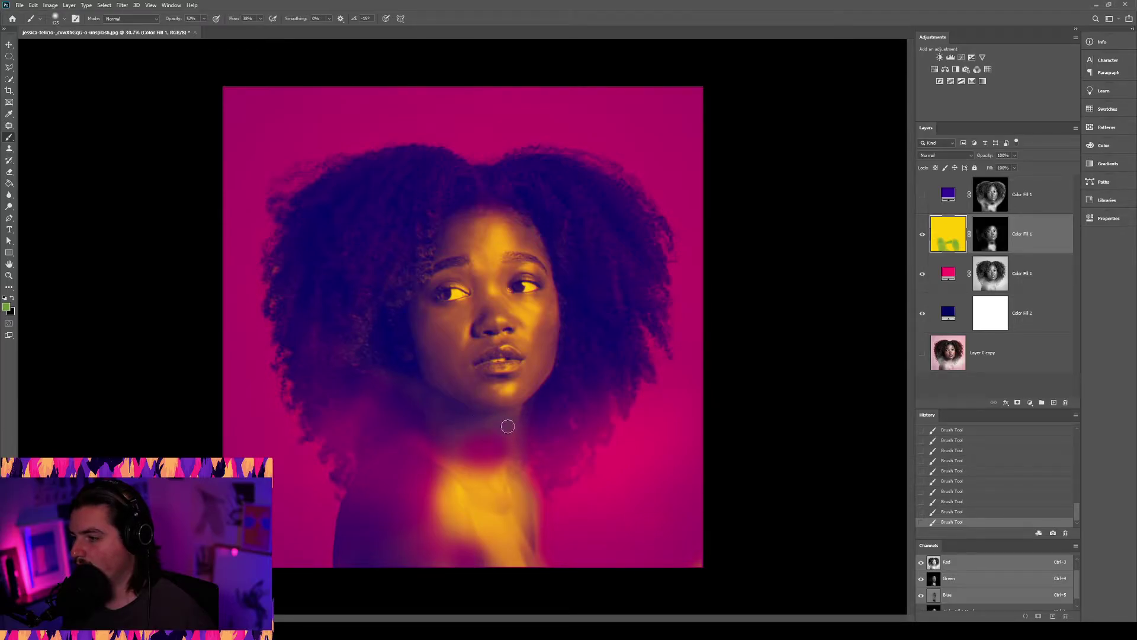
{"action": "mouse_move", "coordinate": [441, 467]}
{"action": "left_mouse_down"}
{"action": "mouse_move", "coordinate": [507, 464]}
{"action": "mouse_move", "coordinate": [460, 464]}
{"action": "mouse_move", "coordinate": [538, 446]}
{"action": "mouse_move", "coordinate": [450, 465]}
{"action": "mouse_move", "coordinate": [468, 460]}
{"action": "mouse_move", "coordinate": [365, 538]}
{"action": "mouse_move", "coordinate": [431, 531]}
{"action": "left_mouse_up"}
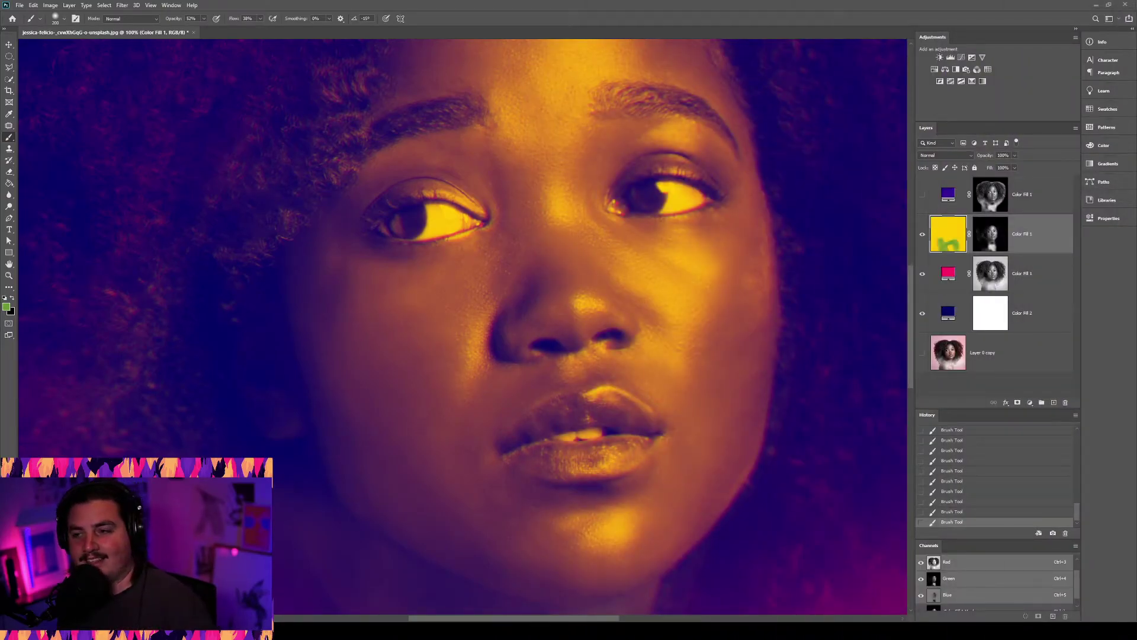
- Paint broad green strokes over the hair area of the rasterized yellow layer with a larger brush
{"action": "scroll", "coordinate": [710, 292], "scroll_direction": "down", "scroll_amount": 3}
{"action": "scroll", "coordinate": [723, 292], "scroll_direction": "up", "scroll_amount": 1}
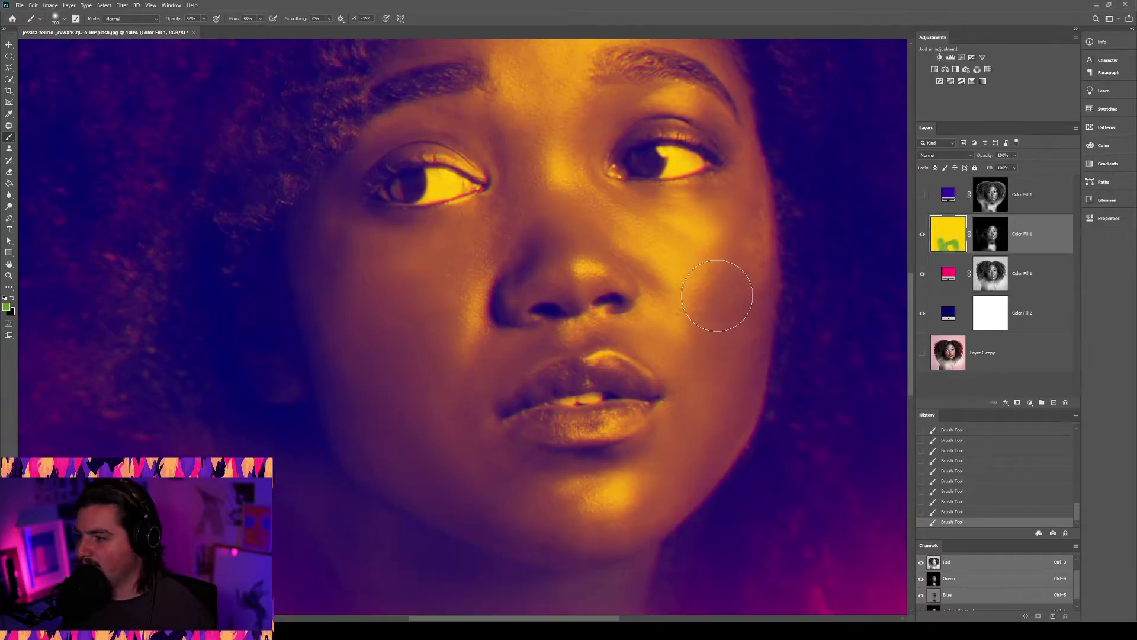
{"action": "scroll", "coordinate": [630, 360], "scroll_direction": "down", "scroll_amount": 3}
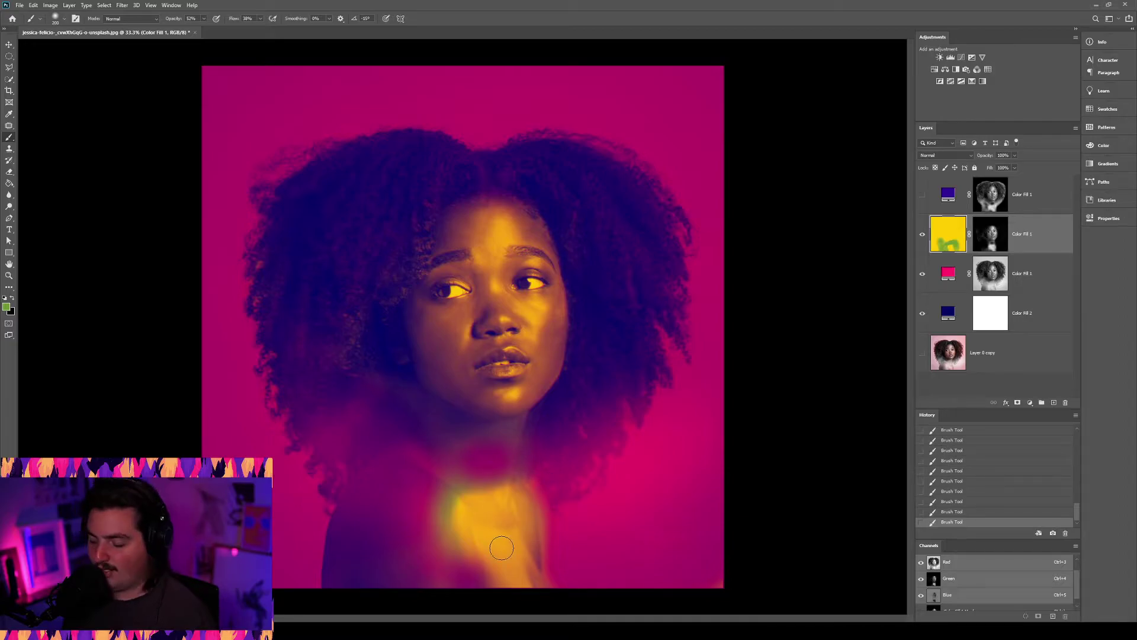
{"action": "key", "text": "bracketright"}
{"action": "key", "text": "bracketright"}
{"action": "key", "text": "bracketright"}
{"action": "key", "text": "bracketright"}
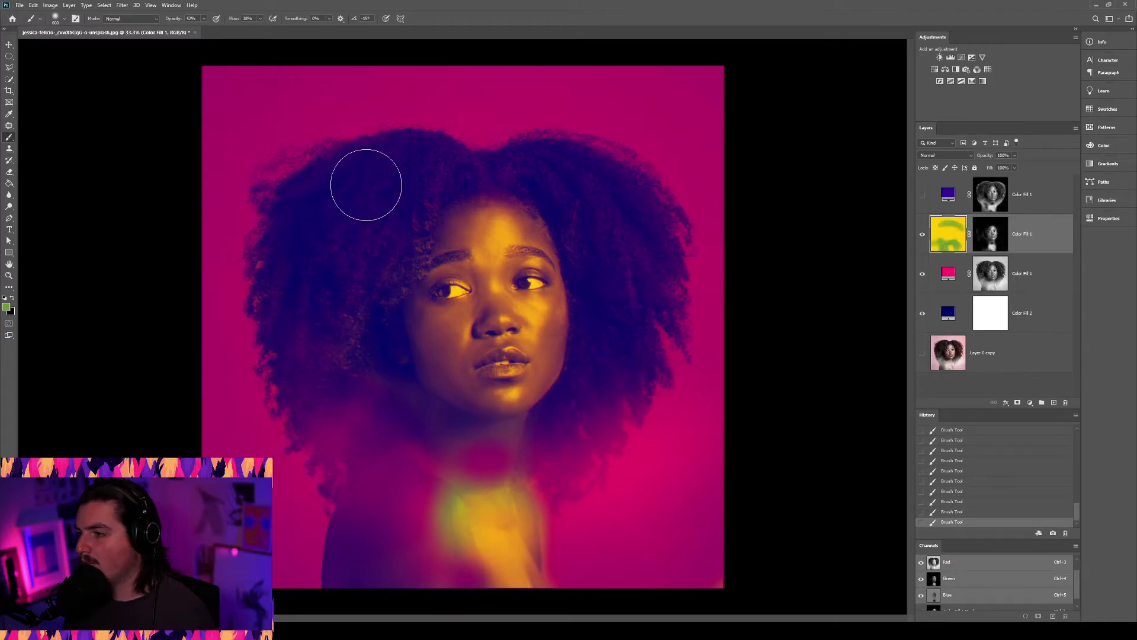
{"action": "left_click_drag", "start_coordinate": [376, 251], "coordinate": [404, 183]}
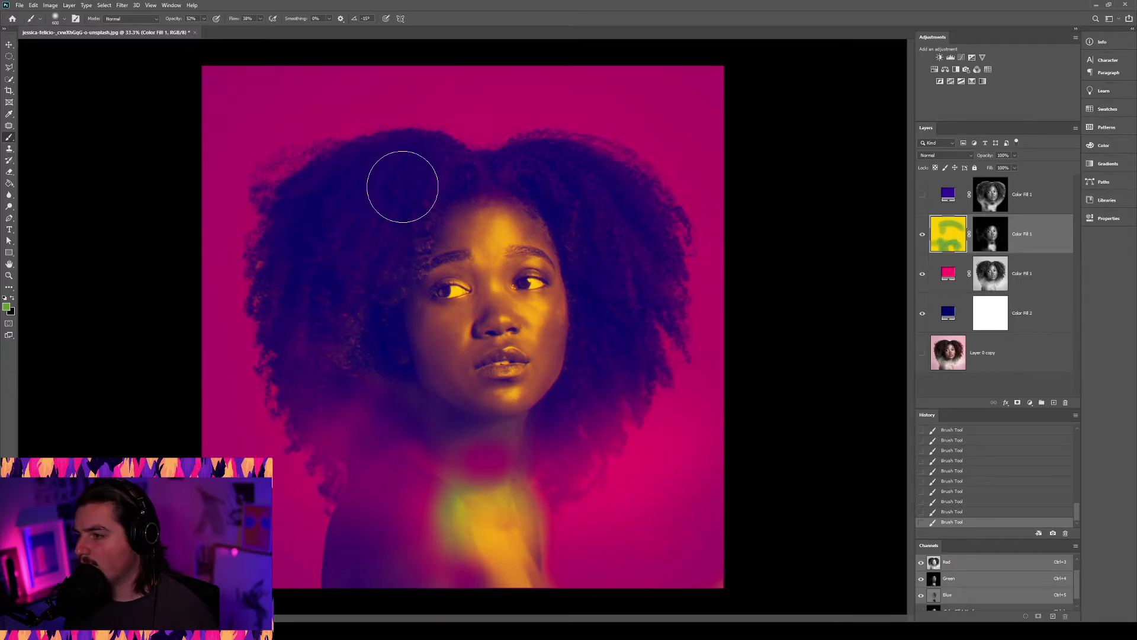
{"action": "mouse_move", "coordinate": [409, 230]}
{"action": "left_mouse_down"}
{"action": "mouse_move", "coordinate": [404, 204]}
{"action": "mouse_move", "coordinate": [365, 301]}
{"action": "mouse_move", "coordinate": [363, 277]}
{"action": "mouse_move", "coordinate": [363, 332]}
{"action": "left_mouse_up"}
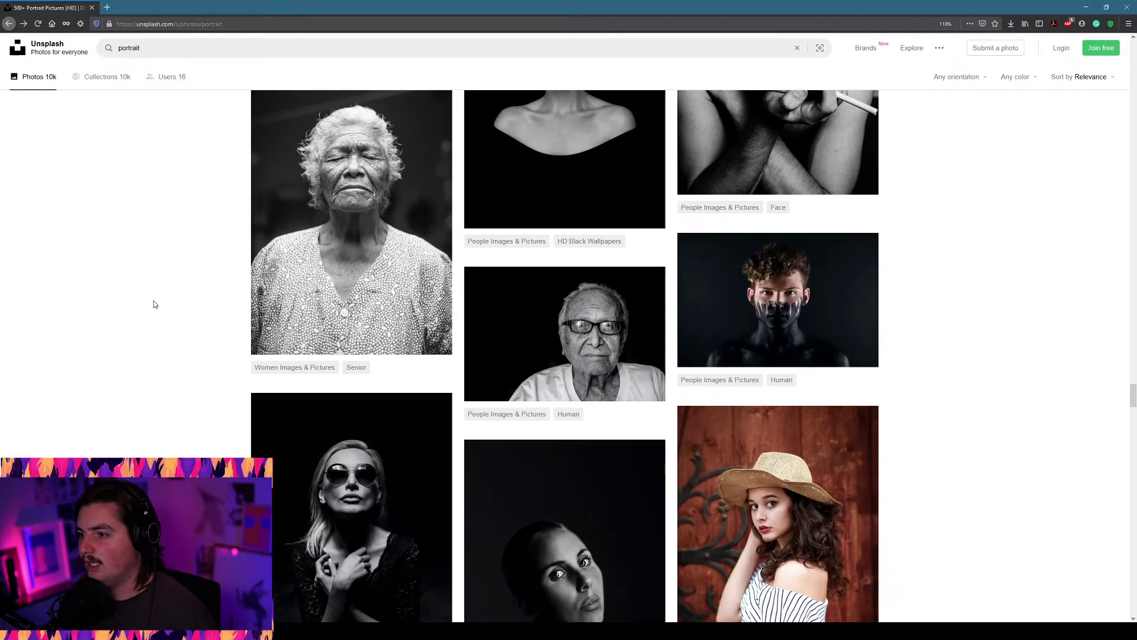
- Switch to Unsplash, browse the portrait results and open the photo of the woman with short white-blonde hair and hoop earring
{"action": "scroll", "coordinate": [166, 311], "scroll_direction": "down", "scroll_amount": 8}
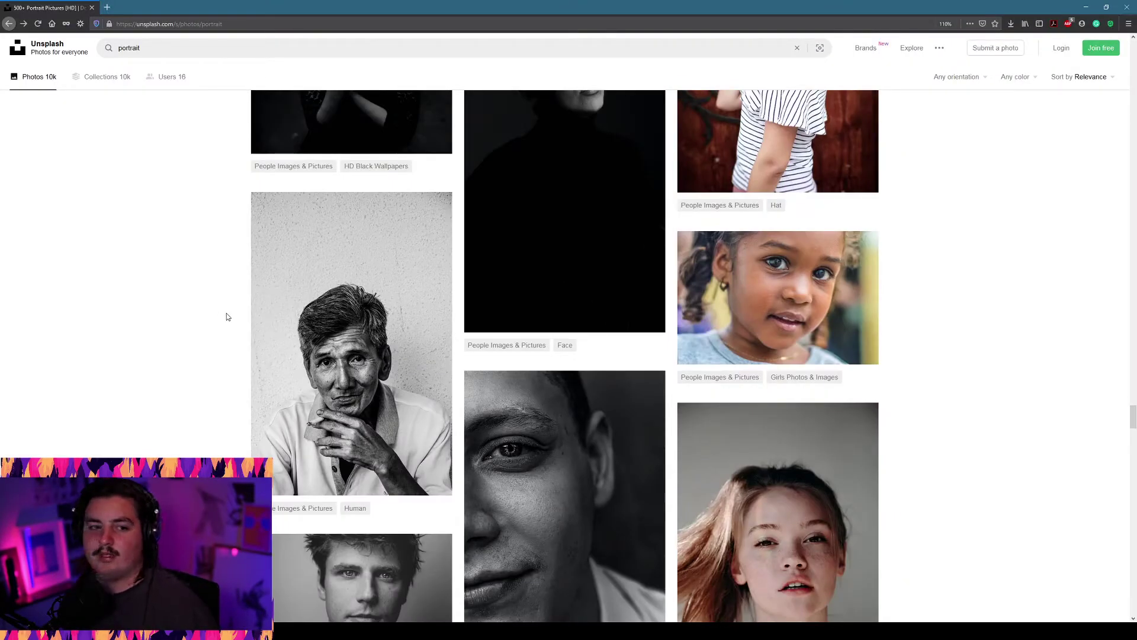
{"action": "scroll", "coordinate": [228, 300], "scroll_direction": "down", "scroll_amount": 9}
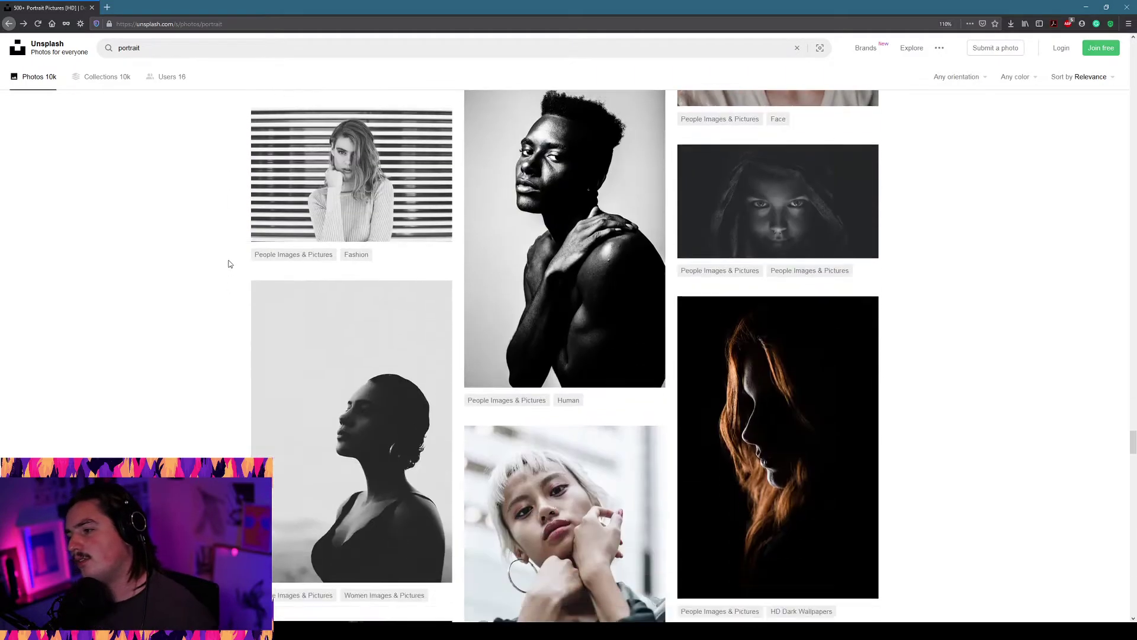
{"action": "scroll", "coordinate": [239, 251], "scroll_direction": "down", "scroll_amount": 8}
{"action": "scroll", "coordinate": [239, 251], "scroll_direction": "up", "scroll_amount": 3}
{"action": "left_click", "coordinate": [601, 243]}
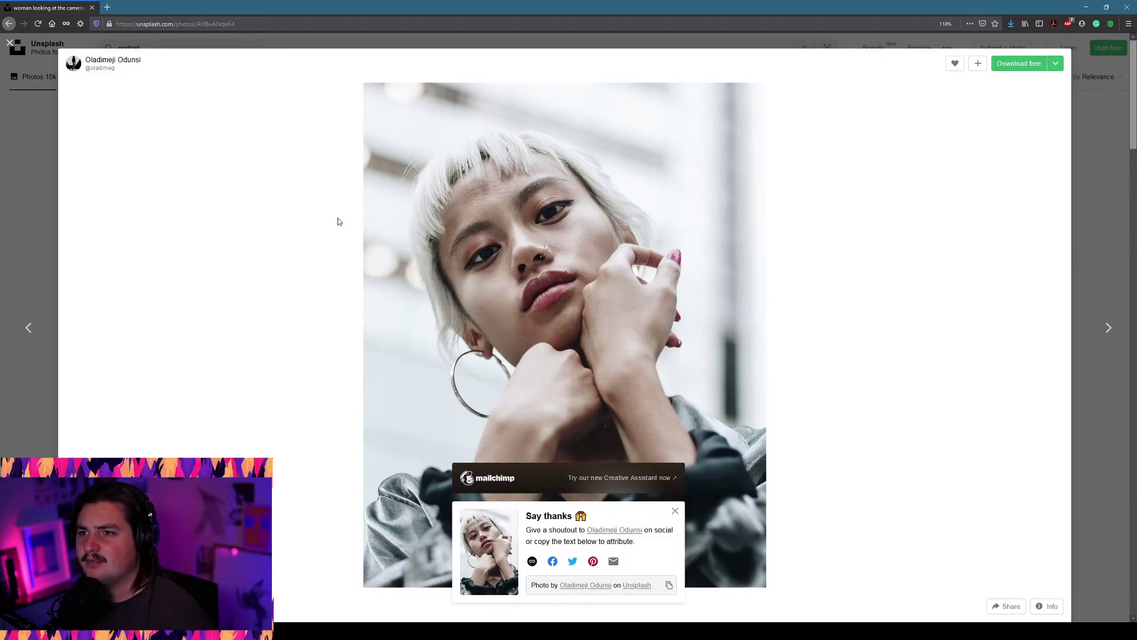
- Look through the photographer's profile page and return to the photo of the white-blonde woman
{"action": "left_click", "coordinate": [113, 60]}
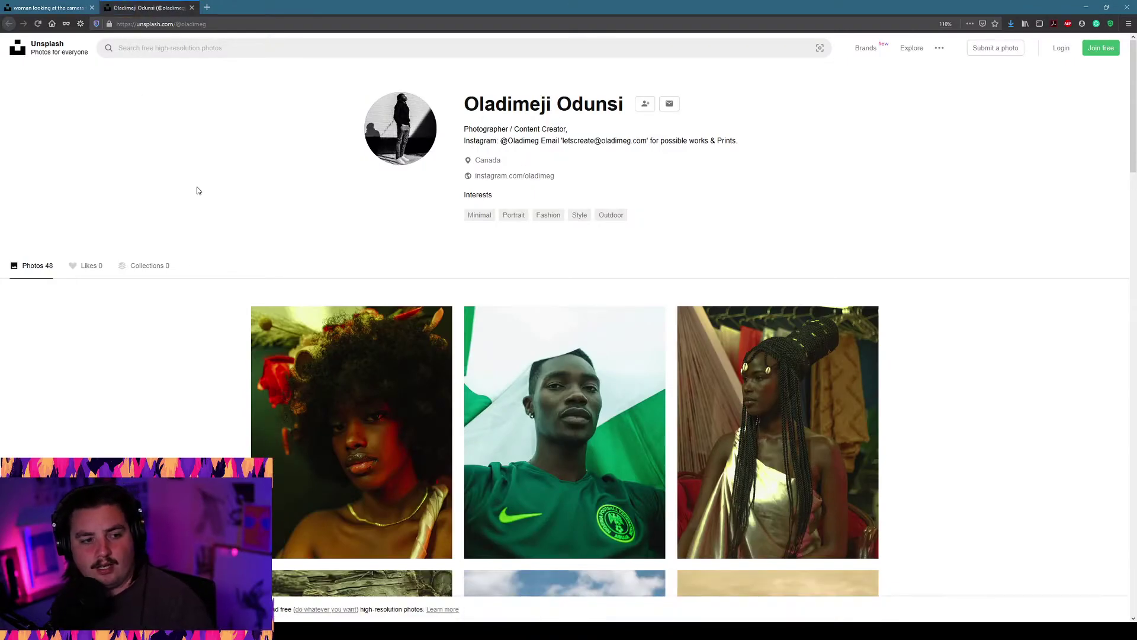
{"action": "left_click_drag", "start_coordinate": [479, 107], "coordinate": [823, 207]}
{"action": "left_click", "coordinate": [823, 207]}
{"action": "scroll", "coordinate": [823, 208], "scroll_direction": "down", "scroll_amount": 10}
{"action": "scroll", "coordinate": [852, 272], "scroll_direction": "up", "scroll_amount": 10}
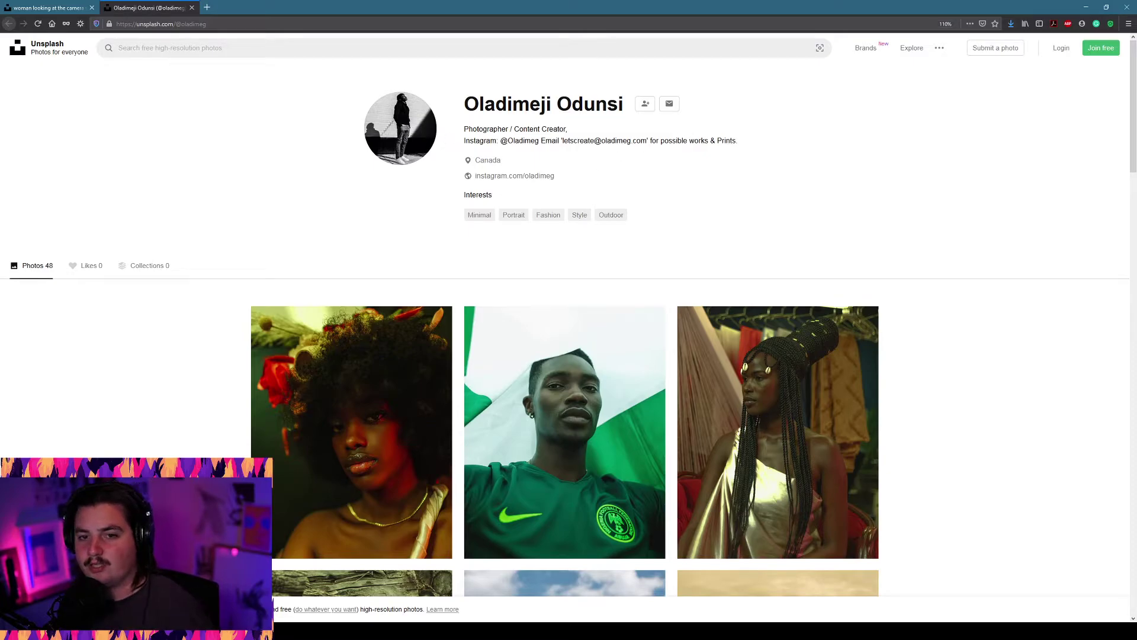
{"action": "left_click", "coordinate": [60, 10]}
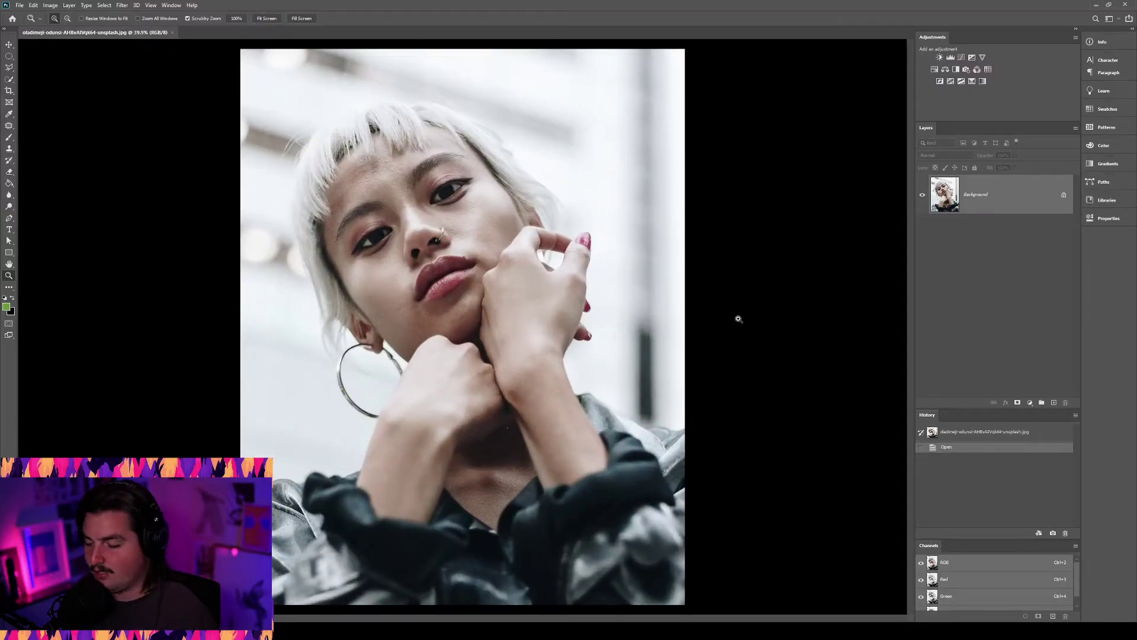
- Switch to Photoshop, compare the new portrait's Red, Green and Blue channels, and load the Blue channel as a selection
{"action": "key", "text": "v"}
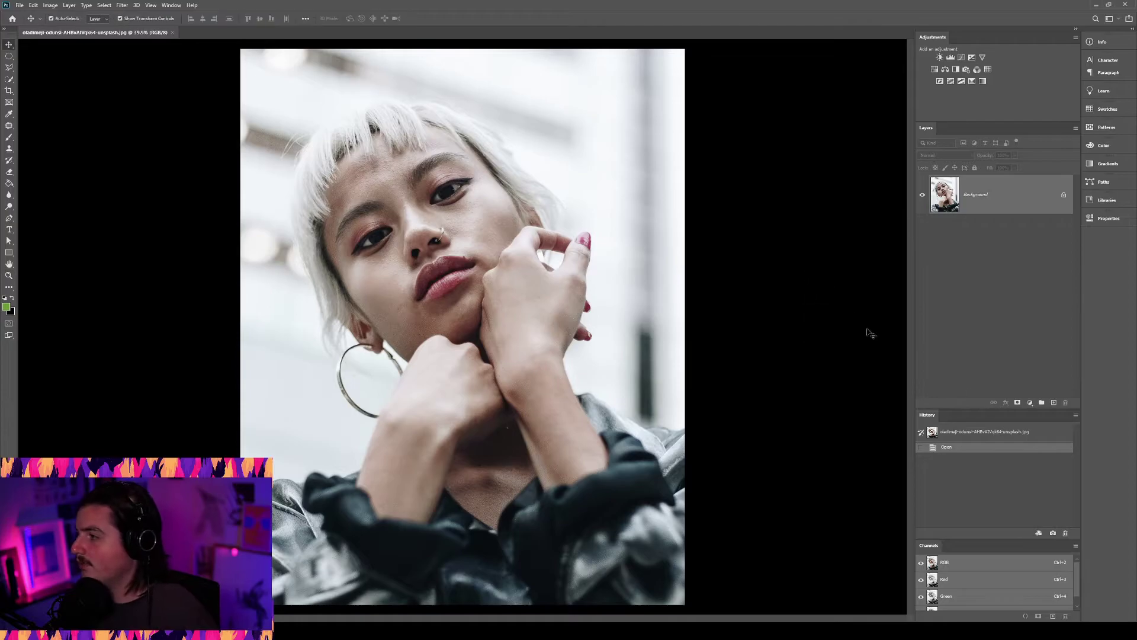
{"action": "left_click", "coordinate": [953, 584]}
{"action": "scroll", "coordinate": [946, 570], "scroll_direction": "down", "scroll_amount": 1}
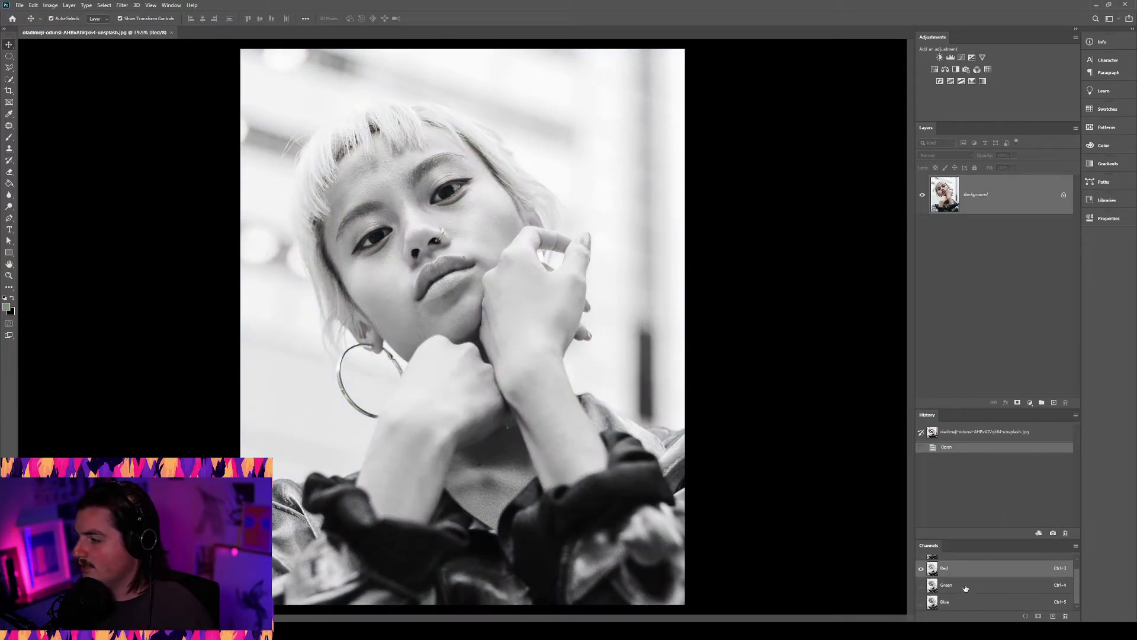
{"action": "left_click", "coordinate": [966, 589]}
{"action": "left_click", "coordinate": [962, 604]}
{"action": "left_click", "coordinate": [972, 590]}
{"action": "left_click", "coordinate": [971, 574]}
{"action": "left_click", "coordinate": [972, 587]}
{"action": "left_click", "coordinate": [969, 604]}
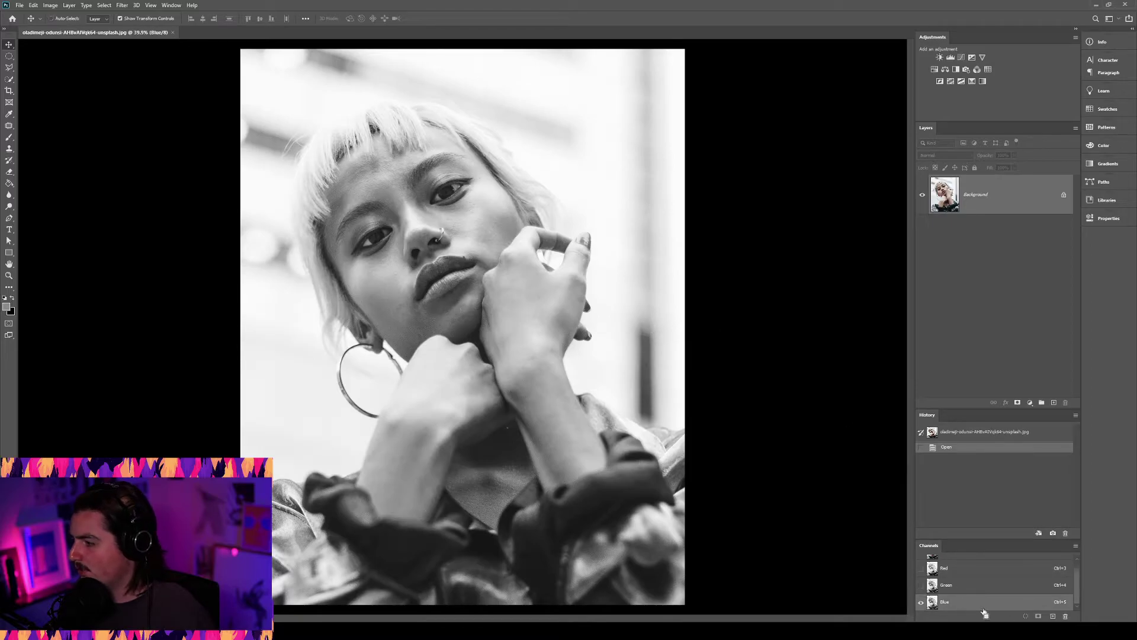
{"action": "left_click", "coordinate": [1025, 616]}
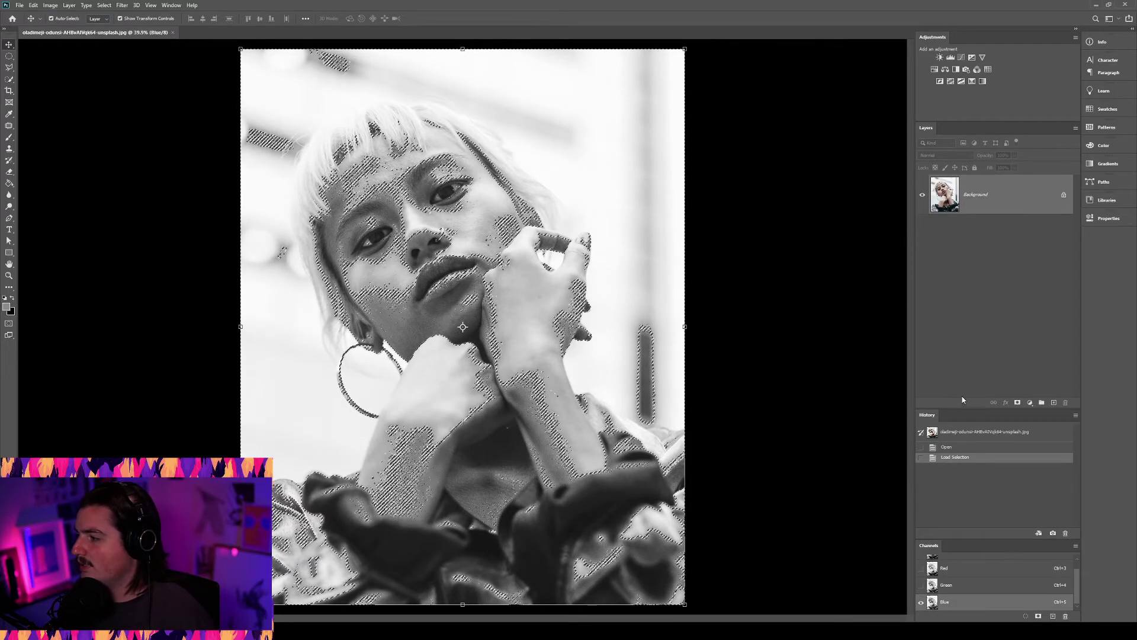
- Add a dark navy Solid Color fill layer masked by the Blue channel selection
{"action": "left_click", "coordinate": [1029, 402]}
{"action": "left_click", "coordinate": [1043, 137]}
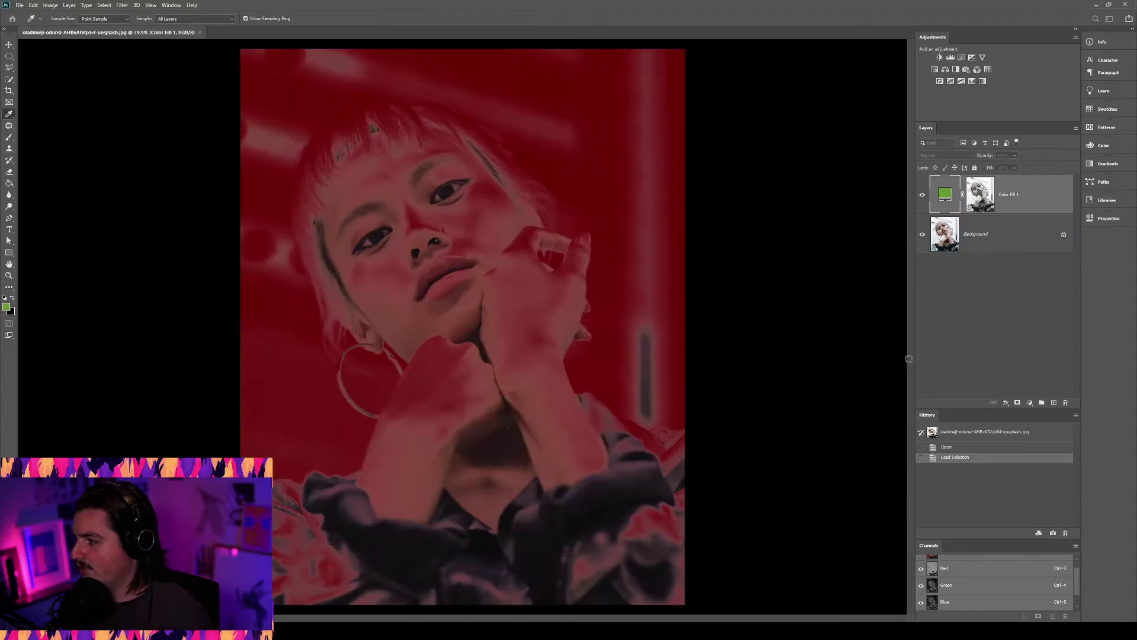
{"action": "left_click", "coordinate": [908, 359]}
{"action": "left_click", "coordinate": [1016, 367]}
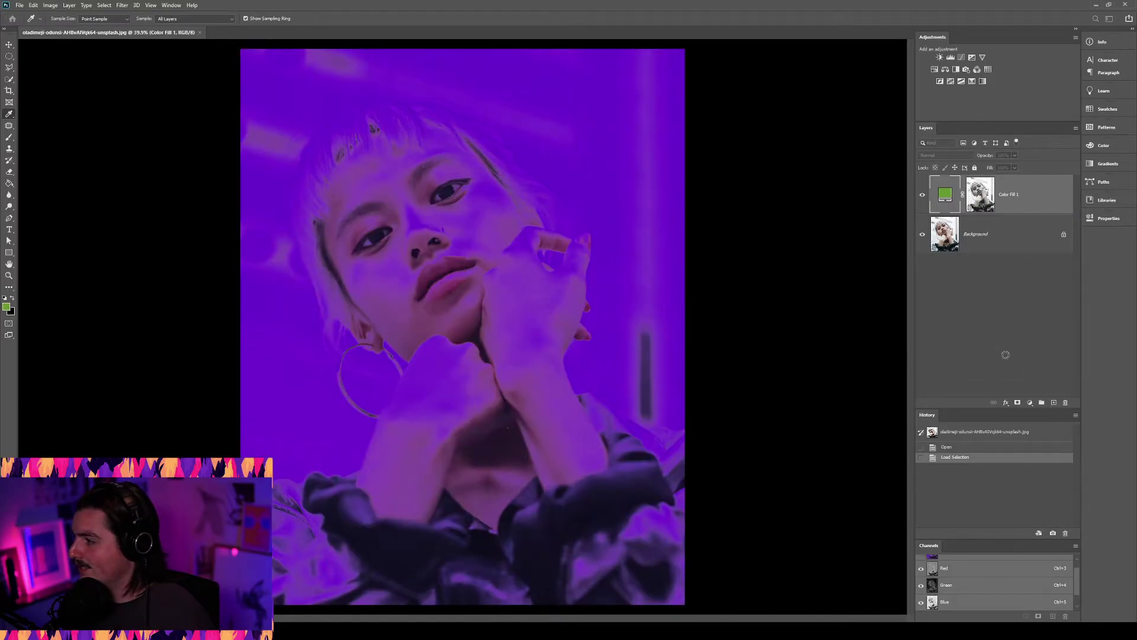
{"action": "left_click", "coordinate": [1003, 355]}
{"action": "key", "text": "Return"}
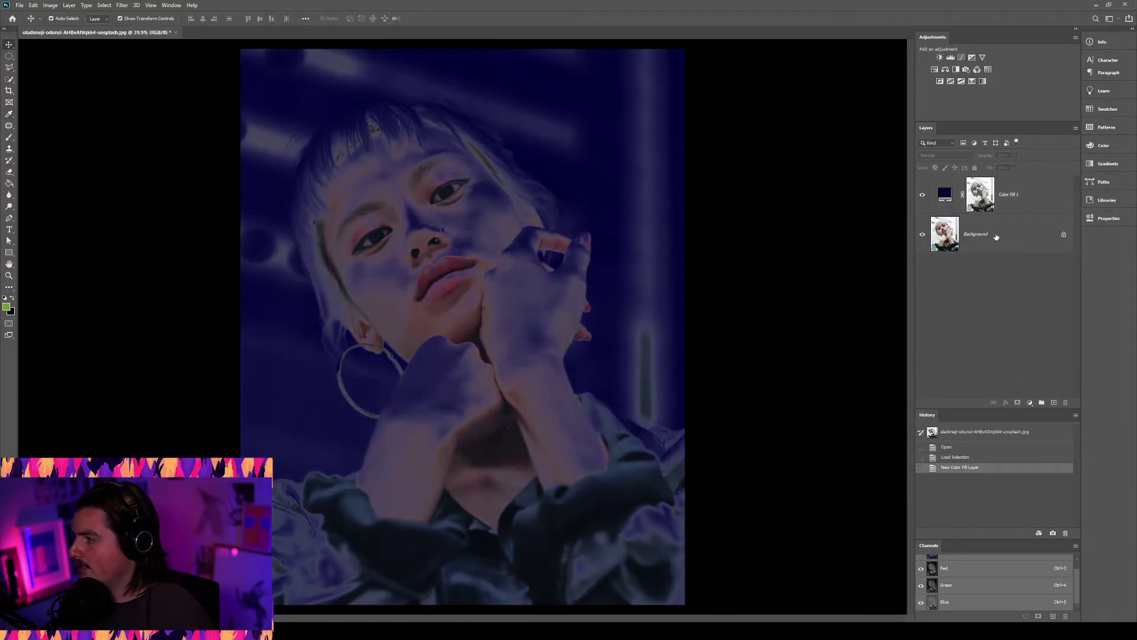
{"action": "key", "text": "v"}
{"action": "left_click", "coordinate": [1007, 240]}
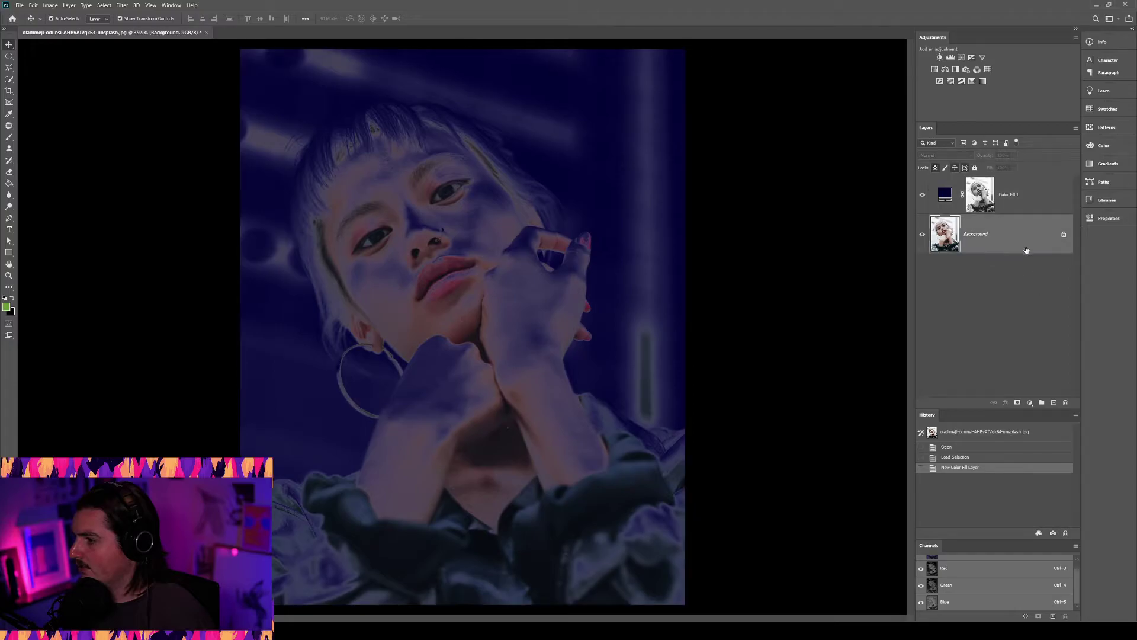
{"action": "left_click", "coordinate": [1053, 403]}
{"action": "key", "text": "ctrl+z"}
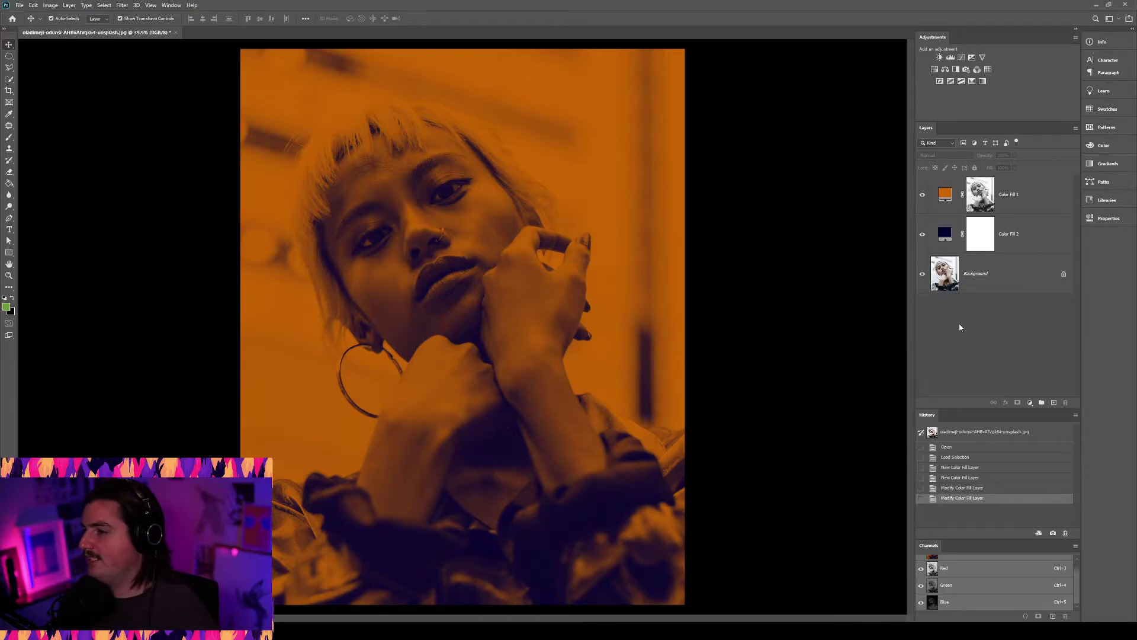
- Paint black over the background around the woman on the orange fill's mask, using a larger brush at 100% opacity
{"action": "left_click", "coordinate": [980, 194]}
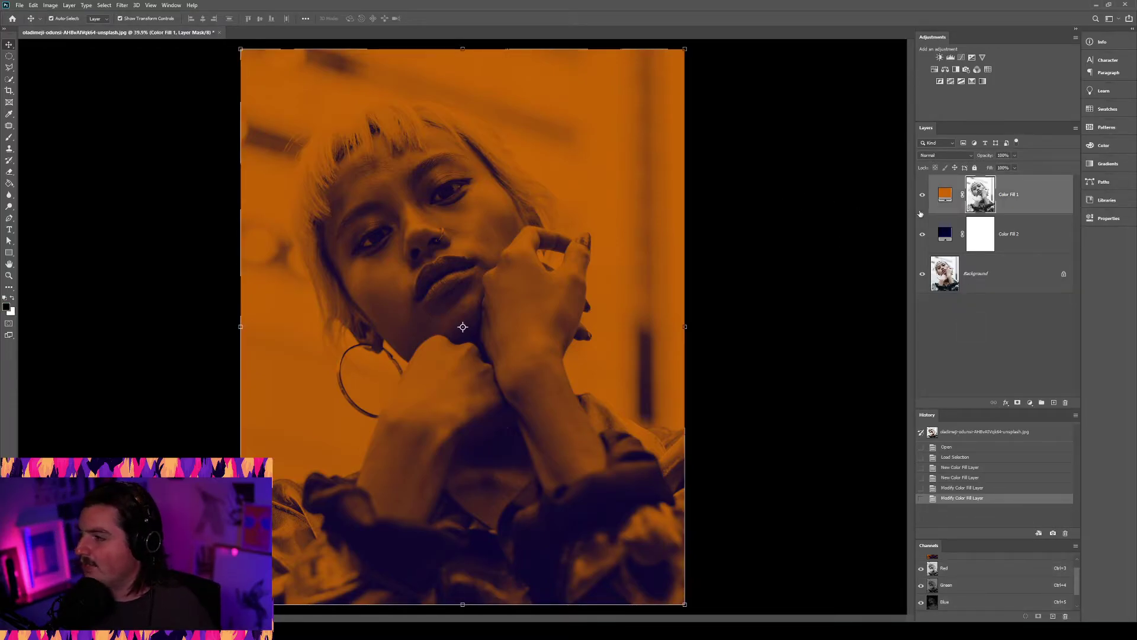
{"action": "key", "text": "b"}
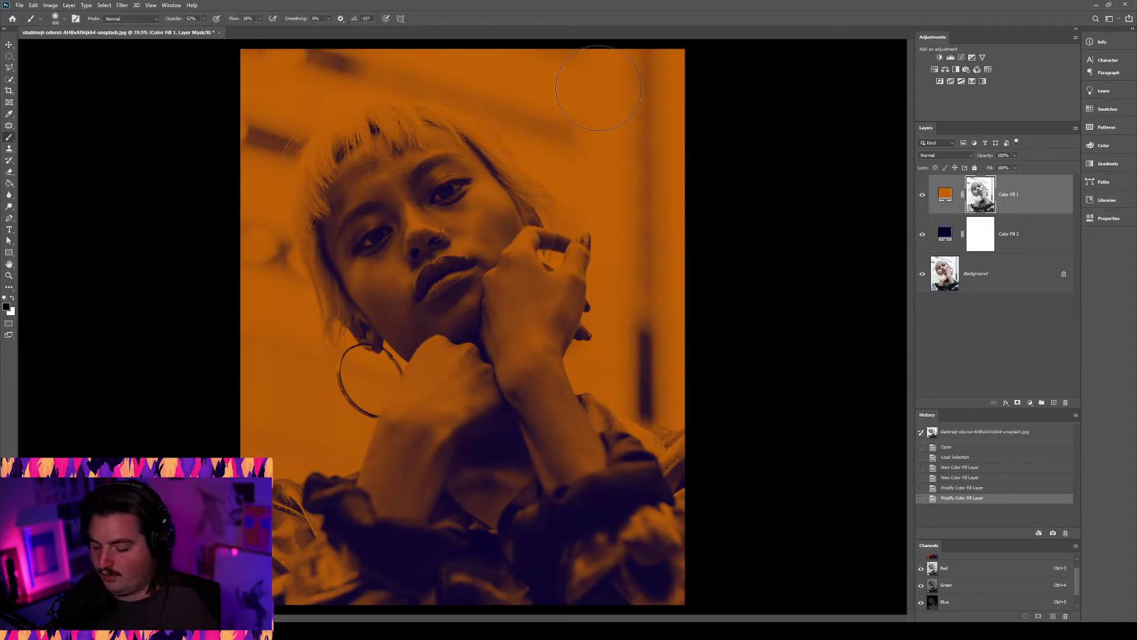
{"action": "mouse_move", "coordinate": [601, 110]}
{"action": "left_mouse_down"}
{"action": "mouse_move", "coordinate": [651, 151]}
{"action": "mouse_move", "coordinate": [628, 178]}
{"action": "left_mouse_up"}
{"action": "key", "text": "bracketright"}
{"action": "key", "text": "bracketright"}
{"action": "key", "text": "bracketright"}
{"action": "mouse_move", "coordinate": [545, 101]}
{"action": "left_mouse_down"}
{"action": "mouse_move", "coordinate": [669, 149]}
{"action": "mouse_move", "coordinate": [662, 110]}
{"action": "mouse_move", "coordinate": [629, 82]}
{"action": "mouse_move", "coordinate": [638, 106]}
{"action": "mouse_move", "coordinate": [616, 118]}
{"action": "left_mouse_up"}
{"action": "key", "text": "0"}
{"action": "mouse_move", "coordinate": [702, 297]}
{"action": "left_mouse_down"}
{"action": "mouse_move", "coordinate": [639, 155]}
{"action": "mouse_move", "coordinate": [497, 36]}
{"action": "mouse_move", "coordinate": [305, 44]}
{"action": "mouse_move", "coordinate": [241, 71]}
{"action": "mouse_move", "coordinate": [261, 95]}
{"action": "mouse_move", "coordinate": [256, 375]}
{"action": "mouse_move", "coordinate": [218, 418]}
{"action": "mouse_move", "coordinate": [253, 354]}
{"action": "mouse_move", "coordinate": [284, 343]}
{"action": "mouse_move", "coordinate": [254, 211]}
{"action": "mouse_move", "coordinate": [285, 251]}
{"action": "mouse_move", "coordinate": [293, 310]}
{"action": "mouse_move", "coordinate": [366, 384]}
{"action": "mouse_move", "coordinate": [377, 381]}
{"action": "mouse_move", "coordinate": [305, 406]}
{"action": "left_mouse_up"}
- Black out the remaining background between the raised forearm and the shoulder on the orange fill's mask with a smaller brush
{"action": "key", "text": "bracketleft"}
{"action": "key", "text": "bracketleft"}
{"action": "key", "text": "bracketleft"}
{"action": "key", "text": "bracketleft"}
{"action": "key", "text": "bracketleft"}
{"action": "key", "text": "bracketleft"}
{"action": "key", "text": "bracketleft"}
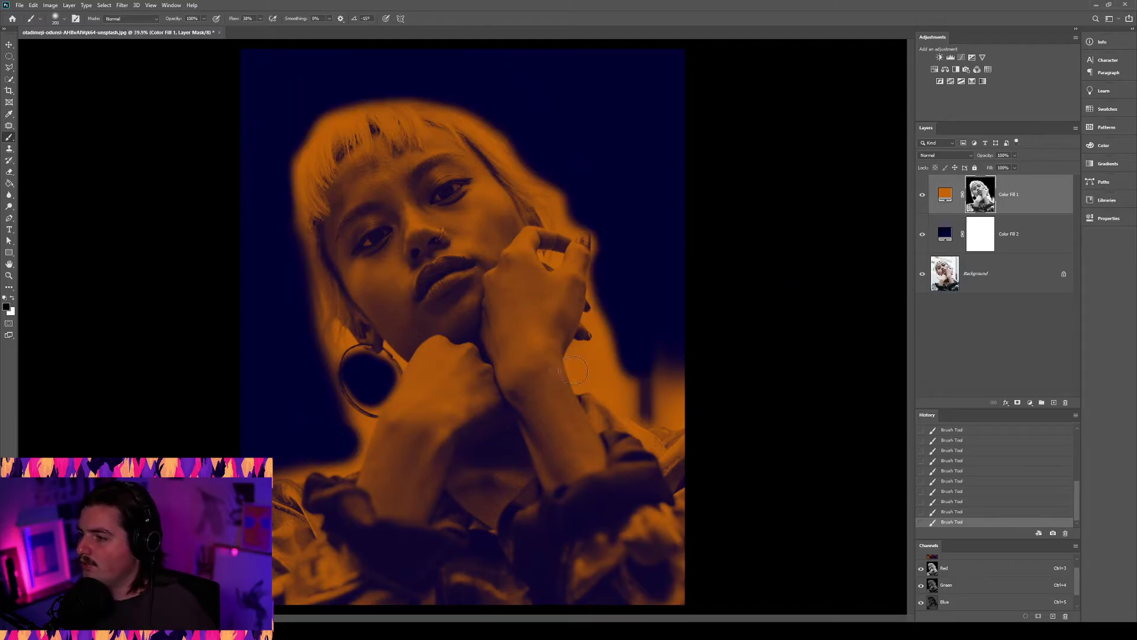
{"action": "left_click_drag", "start_coordinate": [573, 372], "coordinate": [614, 322]}
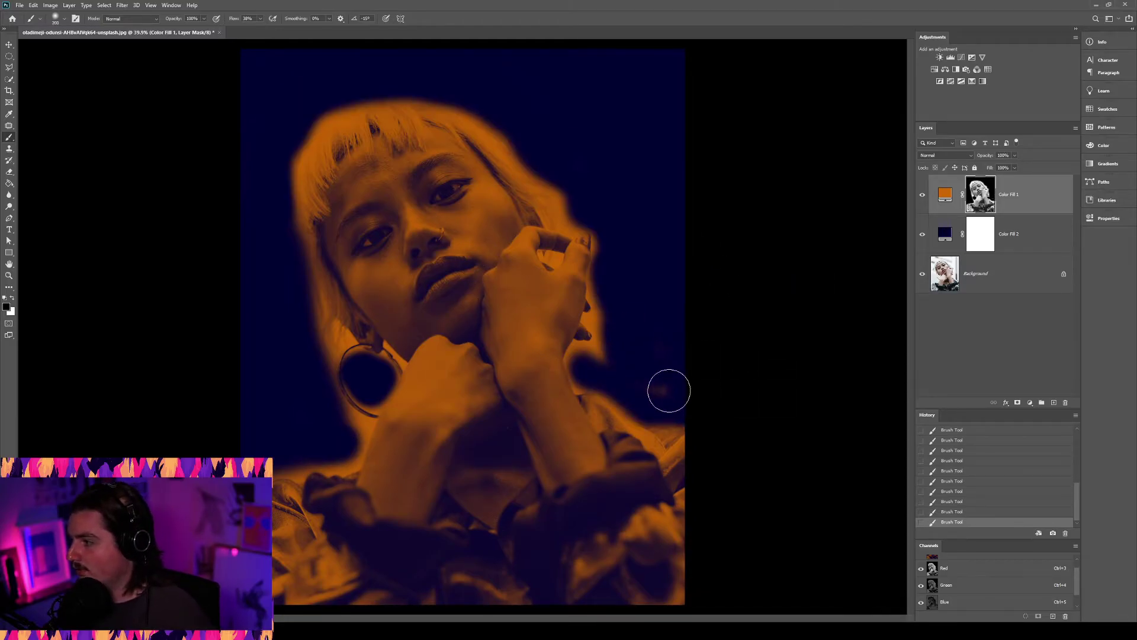
- Paint black with a smaller brush beside the raised hand and along the opposite shoulder on the orange fill's mask to trim the spill
{"action": "key", "text": "bracketleft"}
{"action": "key", "text": "bracketleft"}
{"action": "key", "text": "bracketleft"}
{"action": "key", "text": "bracketleft"}
{"action": "left_click_drag", "start_coordinate": [622, 343], "coordinate": [593, 194]}
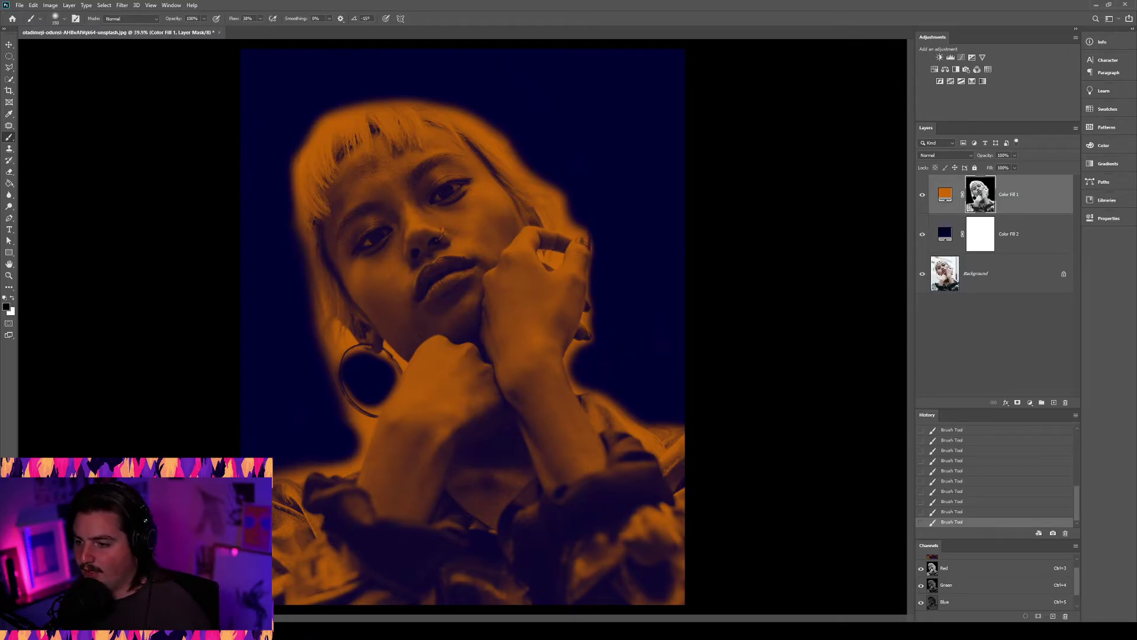
{"action": "mouse_move", "coordinate": [273, 473]}
{"action": "left_mouse_down"}
{"action": "mouse_move", "coordinate": [327, 465]}
{"action": "mouse_move", "coordinate": [352, 438]}
{"action": "mouse_move", "coordinate": [273, 207]}
{"action": "mouse_move", "coordinate": [324, 327]}
{"action": "mouse_move", "coordinate": [331, 384]}
{"action": "mouse_move", "coordinate": [359, 424]}
{"action": "left_mouse_up"}
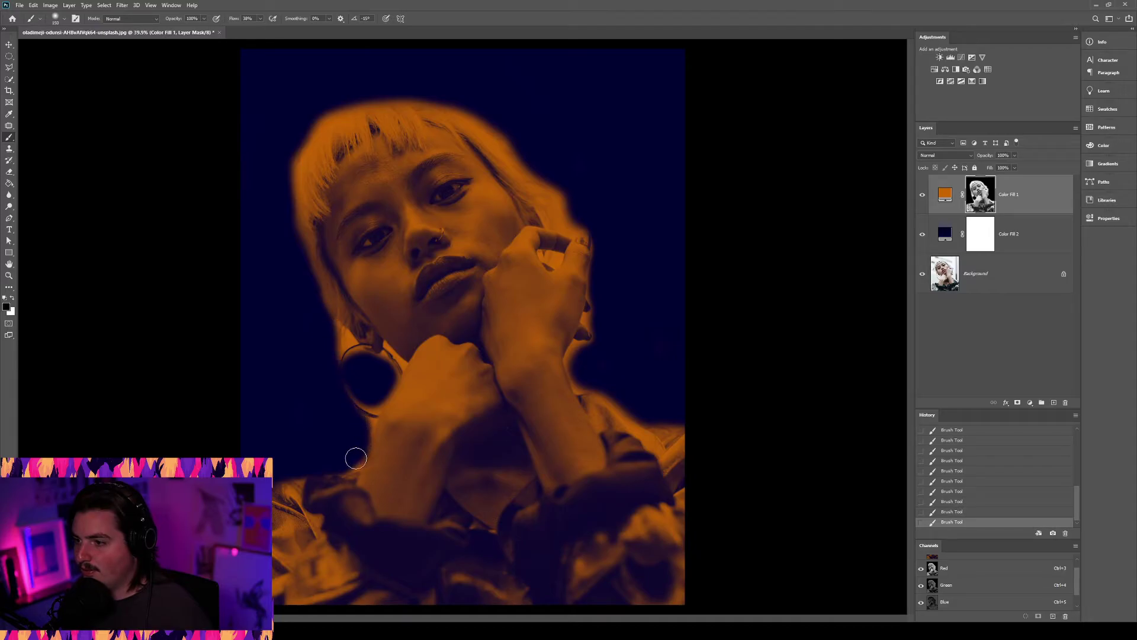
- Undo the last mask stroke and refine the orange fill's mask around the hoop earring and hair edge with a lower-opacity brush
{"action": "key", "text": "x"}
{"action": "key", "text": "ctrl+z"}
{"action": "mouse_move", "coordinate": [310, 375]}
{"action": "left_mouse_down"}
{"action": "mouse_move", "coordinate": [356, 373]}
{"action": "mouse_move", "coordinate": [397, 398]}
{"action": "mouse_move", "coordinate": [389, 353]}
{"action": "left_mouse_up"}
{"action": "key", "text": "b"}
{"action": "key", "text": "x"}
{"action": "mouse_move", "coordinate": [343, 302]}
{"action": "left_mouse_down"}
{"action": "mouse_move", "coordinate": [380, 264]}
{"action": "mouse_move", "coordinate": [337, 415]}
{"action": "mouse_move", "coordinate": [351, 323]}
{"action": "mouse_move", "coordinate": [387, 273]}
{"action": "mouse_move", "coordinate": [450, 242]}
{"action": "mouse_move", "coordinate": [426, 224]}
{"action": "mouse_move", "coordinate": [446, 244]}
{"action": "left_mouse_up"}
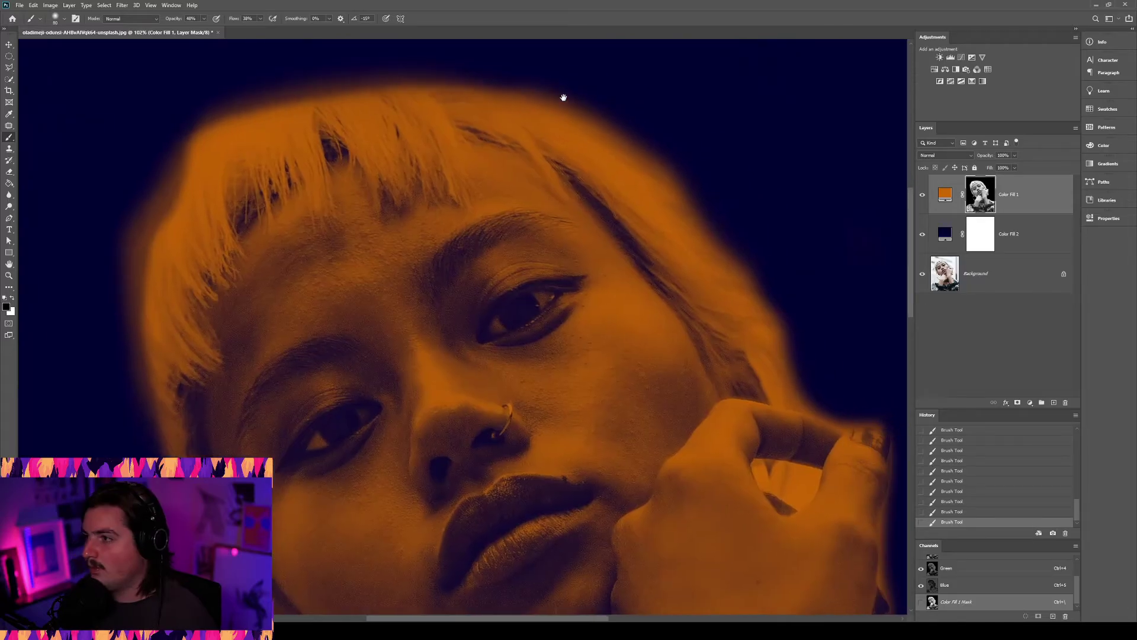
{"action": "mouse_move", "coordinate": [563, 98]}
{"action": "left_mouse_down"}
{"action": "mouse_move", "coordinate": [386, 79]}
{"action": "mouse_move", "coordinate": [557, 183]}
{"action": "mouse_move", "coordinate": [712, 412]}
{"action": "left_mouse_up"}
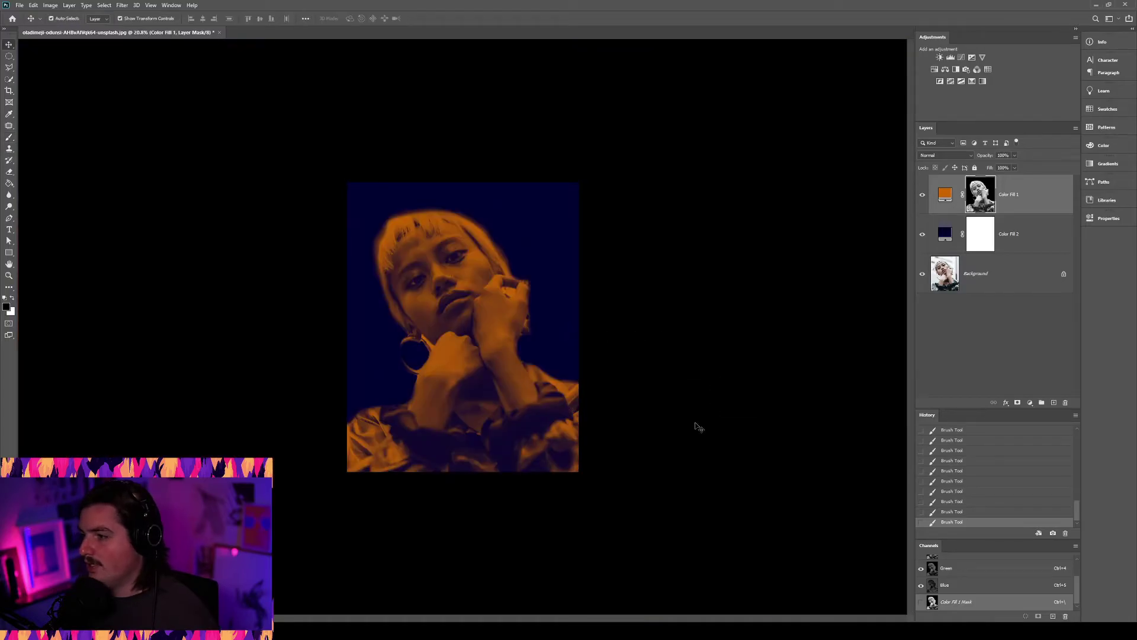
{"action": "left_click", "coordinate": [693, 430]}
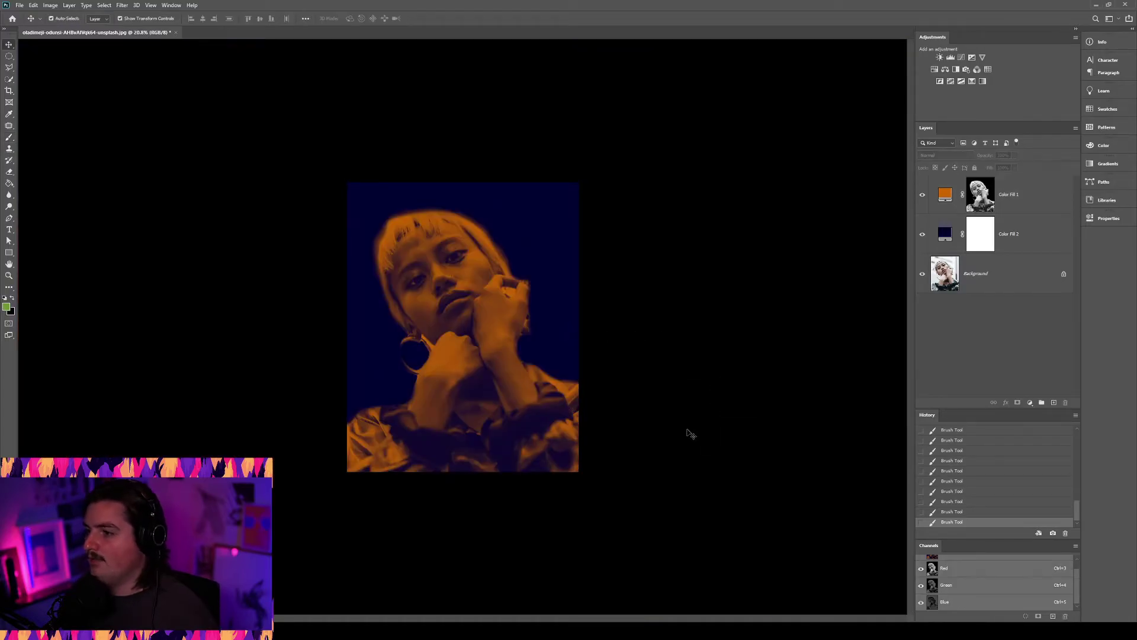
- Duplicate the masked orange fill into red, pink and yellow layers, nudge them apart, and add a crimson fill below the navy one
{"action": "left_click", "coordinate": [999, 198]}
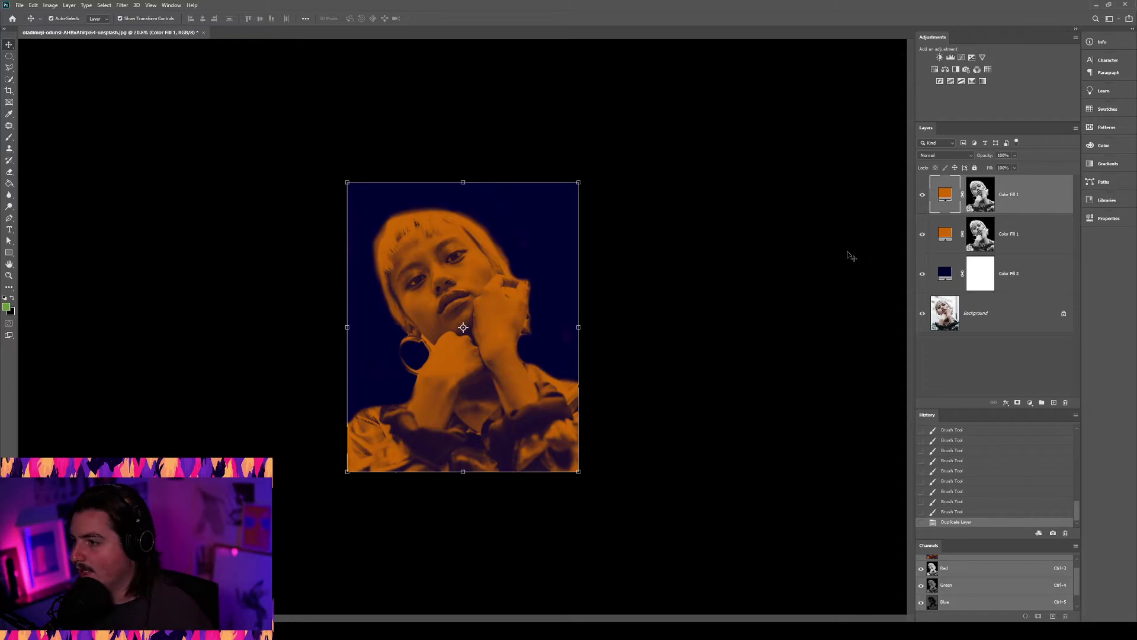
{"action": "double_click", "coordinate": [947, 196]}
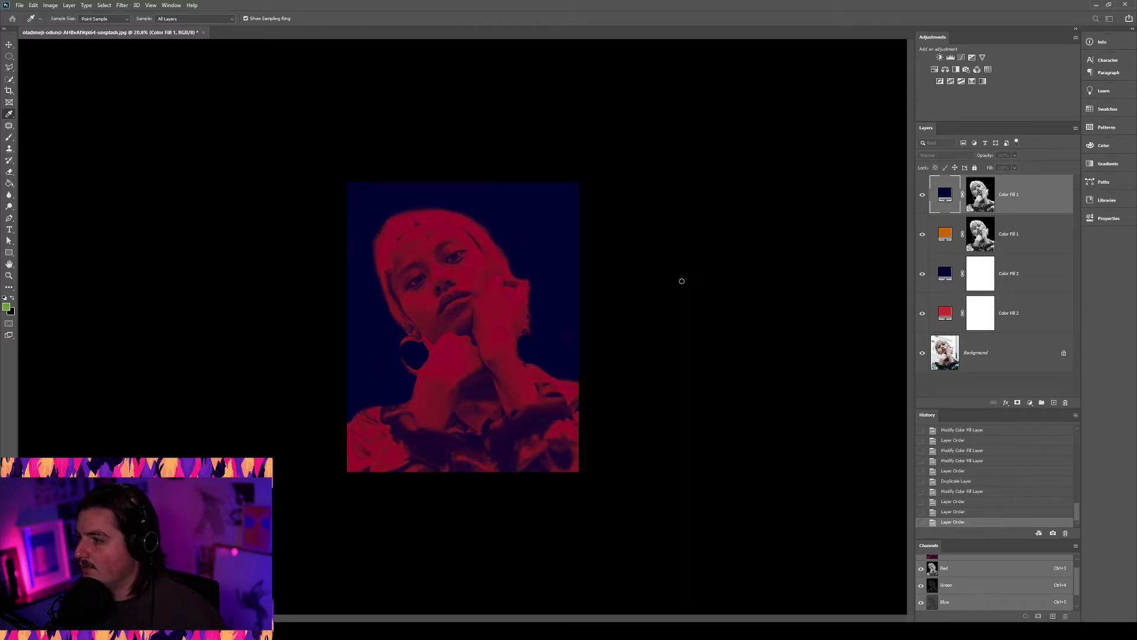
{"action": "key", "text": "Return"}
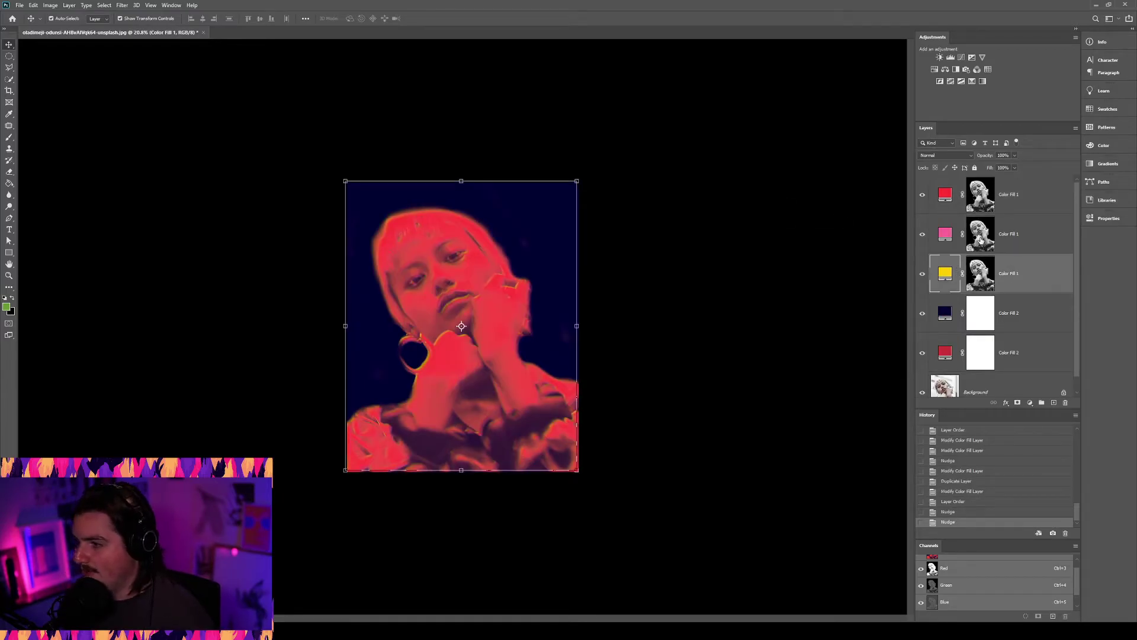
- Paint black over the clothing and arms inside the figure on the yellow fill's mask with a much larger, reduced-opacity brush
{"action": "left_click", "coordinate": [825, 304]}
{"action": "key", "text": "z"}
{"action": "left_click_drag", "start_coordinate": [480, 414], "coordinate": [1086, 302]}
{"action": "left_click", "coordinate": [972, 277]}
{"action": "key", "text": "b"}
{"action": "key", "text": "bracketright"}
{"action": "key", "text": "bracketright"}
{"action": "key", "text": "bracketright"}
{"action": "key", "text": "bracketright"}
{"action": "key", "text": "bracketright"}
{"action": "key", "text": "bracketright"}
{"action": "key", "text": "bracketright"}
{"action": "key", "text": "bracketright"}
{"action": "key", "text": "bracketright"}
{"action": "key", "text": "bracketright"}
{"action": "key", "text": "bracketleft"}
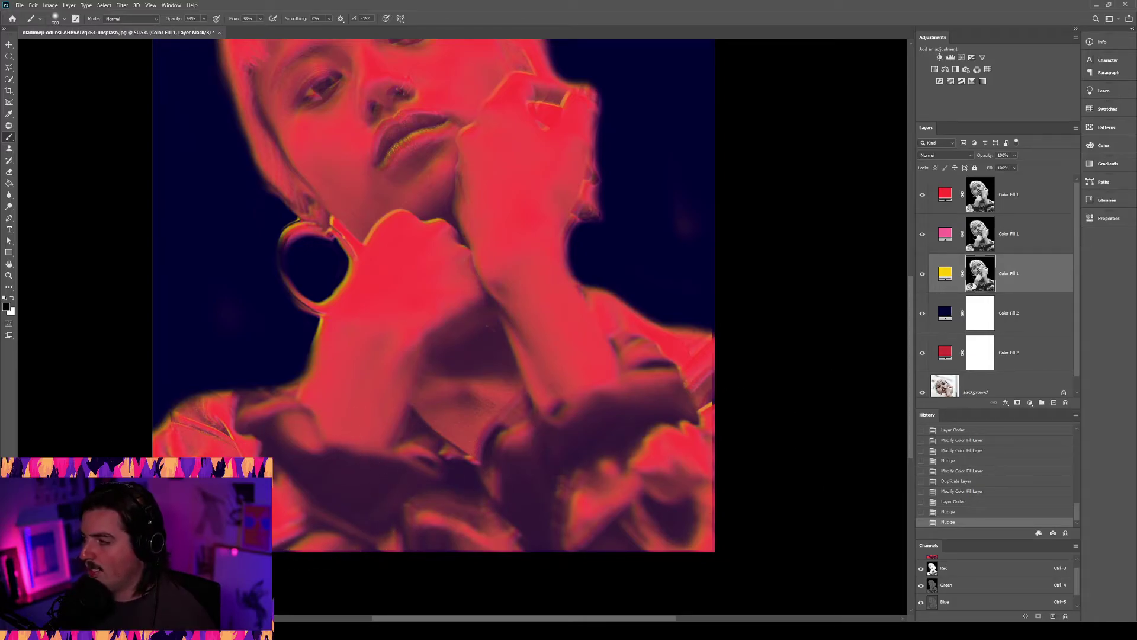
{"action": "mouse_move", "coordinate": [261, 456]}
{"action": "left_mouse_down"}
{"action": "mouse_move", "coordinate": [342, 465]}
{"action": "mouse_move", "coordinate": [468, 418]}
{"action": "mouse_move", "coordinate": [533, 367]}
{"action": "mouse_move", "coordinate": [551, 426]}
{"action": "mouse_move", "coordinate": [482, 507]}
{"action": "mouse_move", "coordinate": [459, 471]}
{"action": "mouse_move", "coordinate": [464, 330]}
{"action": "mouse_move", "coordinate": [490, 442]}
{"action": "left_mouse_up"}
{"action": "mouse_move", "coordinate": [474, 367]}
{"action": "left_mouse_down"}
{"action": "mouse_move", "coordinate": [457, 335]}
{"action": "mouse_move", "coordinate": [459, 357]}
{"action": "left_mouse_up"}
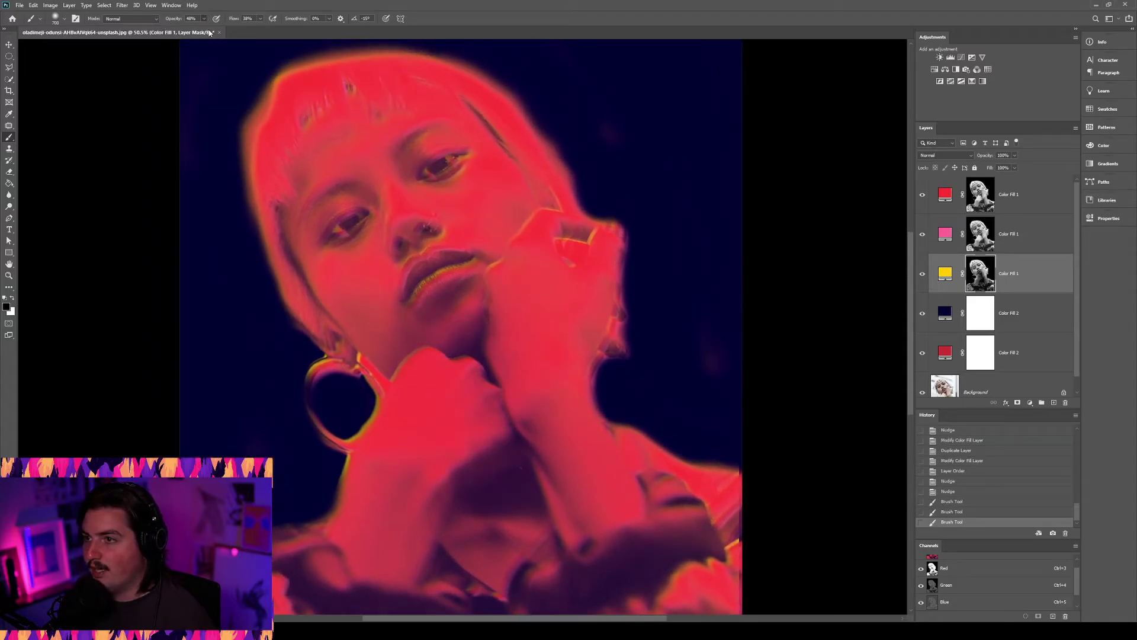
- Black out the face and torso on the yellow fill's mask at 100% opacity, undoing one stroke, to keep yellow only along the outline
{"action": "mouse_move", "coordinate": [455, 308]}
{"action": "left_mouse_down"}
{"action": "mouse_move", "coordinate": [431, 241]}
{"action": "mouse_move", "coordinate": [362, 202]}
{"action": "mouse_move", "coordinate": [347, 178]}
{"action": "mouse_move", "coordinate": [348, 215]}
{"action": "mouse_move", "coordinate": [350, 145]}
{"action": "mouse_move", "coordinate": [419, 132]}
{"action": "mouse_move", "coordinate": [471, 177]}
{"action": "mouse_move", "coordinate": [533, 284]}
{"action": "mouse_move", "coordinate": [546, 274]}
{"action": "mouse_move", "coordinate": [457, 254]}
{"action": "mouse_move", "coordinate": [478, 428]}
{"action": "mouse_move", "coordinate": [482, 305]}
{"action": "mouse_move", "coordinate": [367, 490]}
{"action": "mouse_move", "coordinate": [279, 496]}
{"action": "left_mouse_up"}
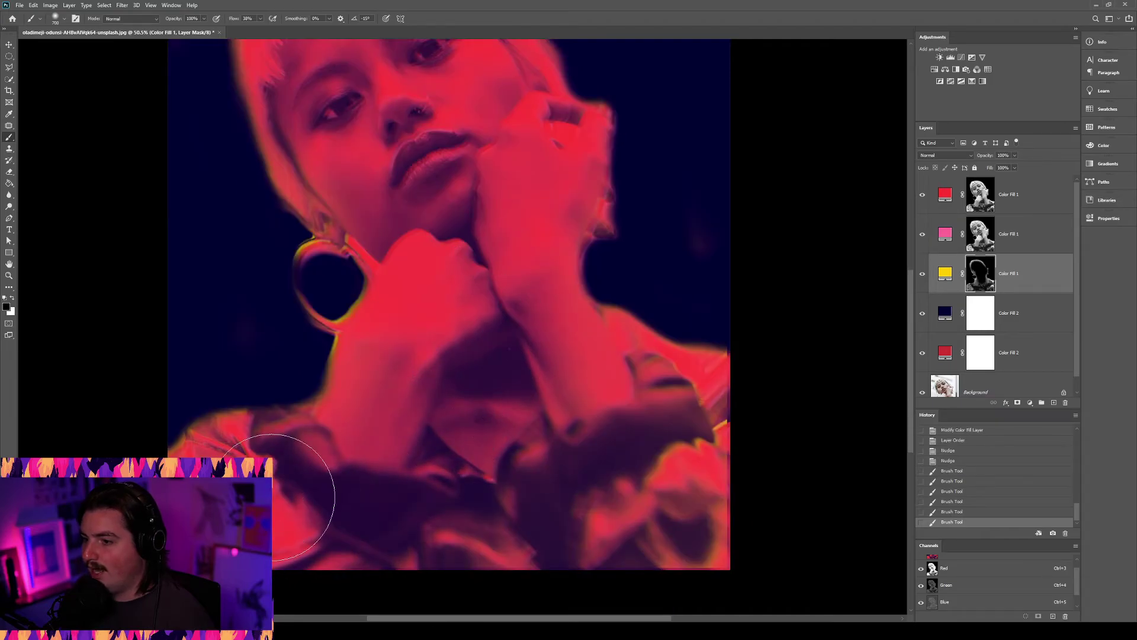
{"action": "key", "text": "ctrl+z"}
{"action": "mouse_move", "coordinate": [516, 540]}
{"action": "left_mouse_down"}
{"action": "mouse_move", "coordinate": [482, 368]}
{"action": "mouse_move", "coordinate": [470, 380]}
{"action": "mouse_move", "coordinate": [470, 496]}
{"action": "left_mouse_up"}
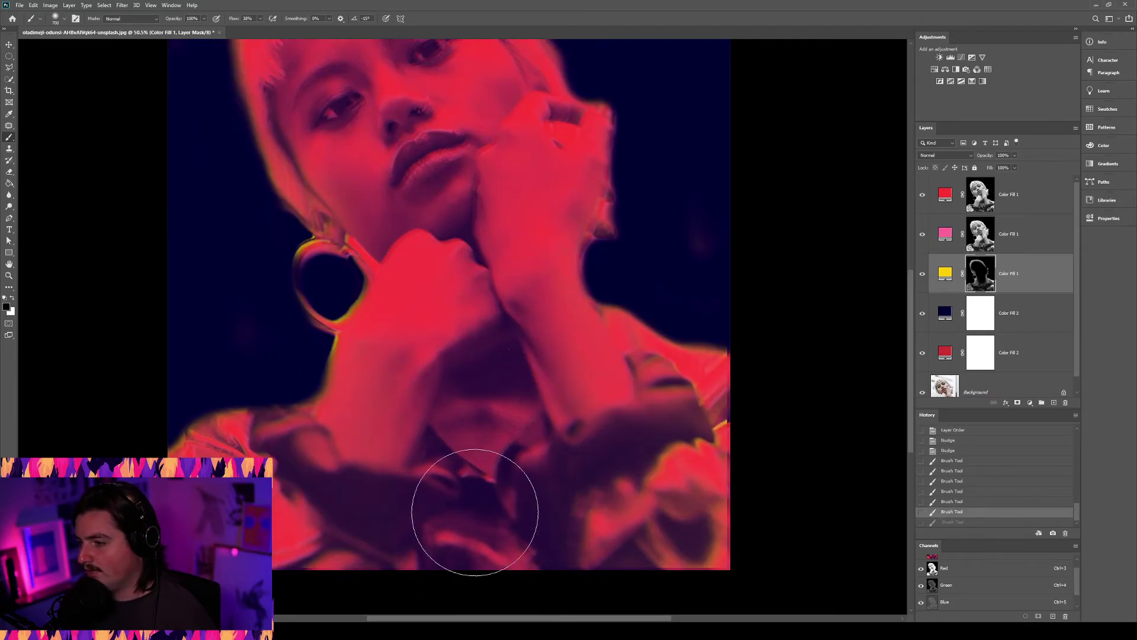
{"action": "scroll", "coordinate": [410, 258], "scroll_direction": "up", "scroll_amount": 3}
- Nudge the pink fill layer slightly to the right with its mask selected
{"action": "left_click", "coordinate": [947, 235]}
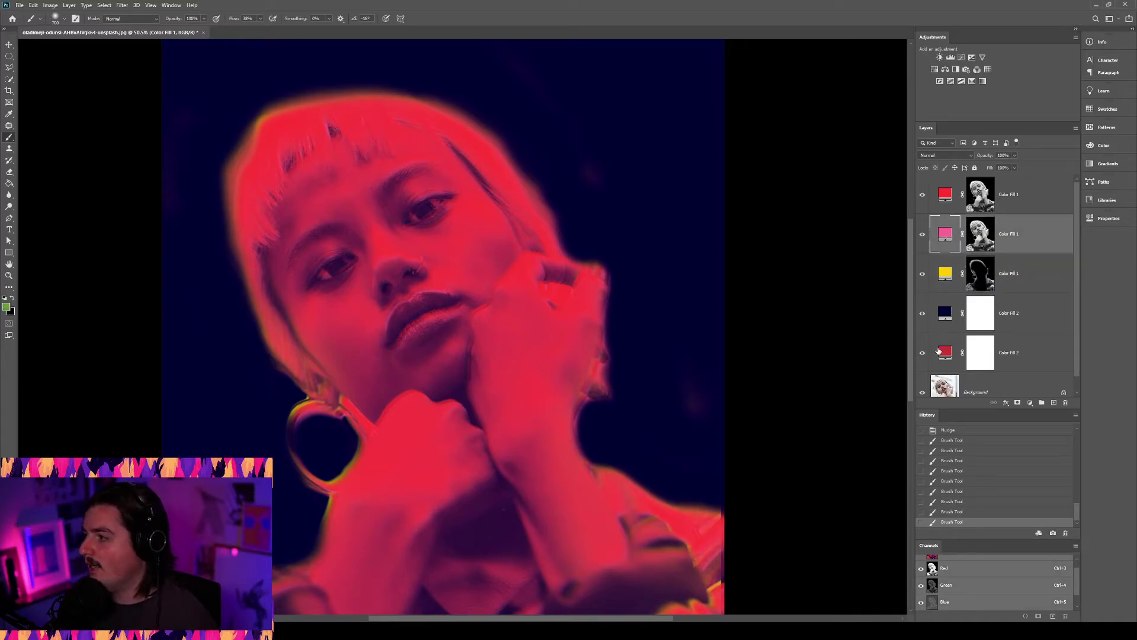
{"action": "left_click", "coordinate": [981, 244]}
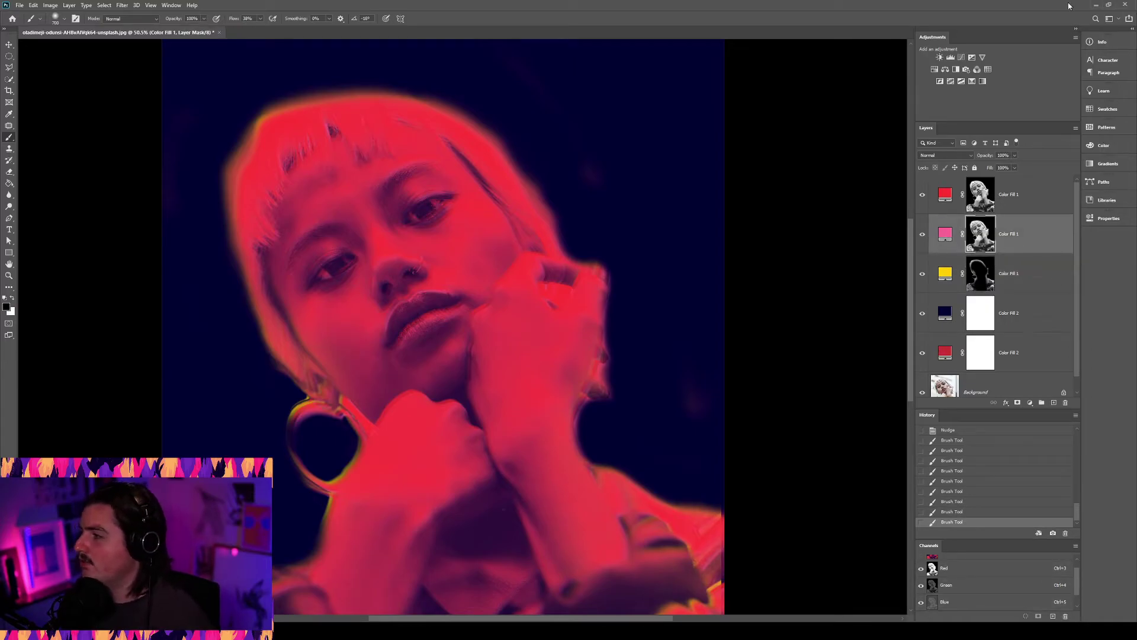
{"action": "key", "text": "v"}
{"action": "key", "text": "Right"}
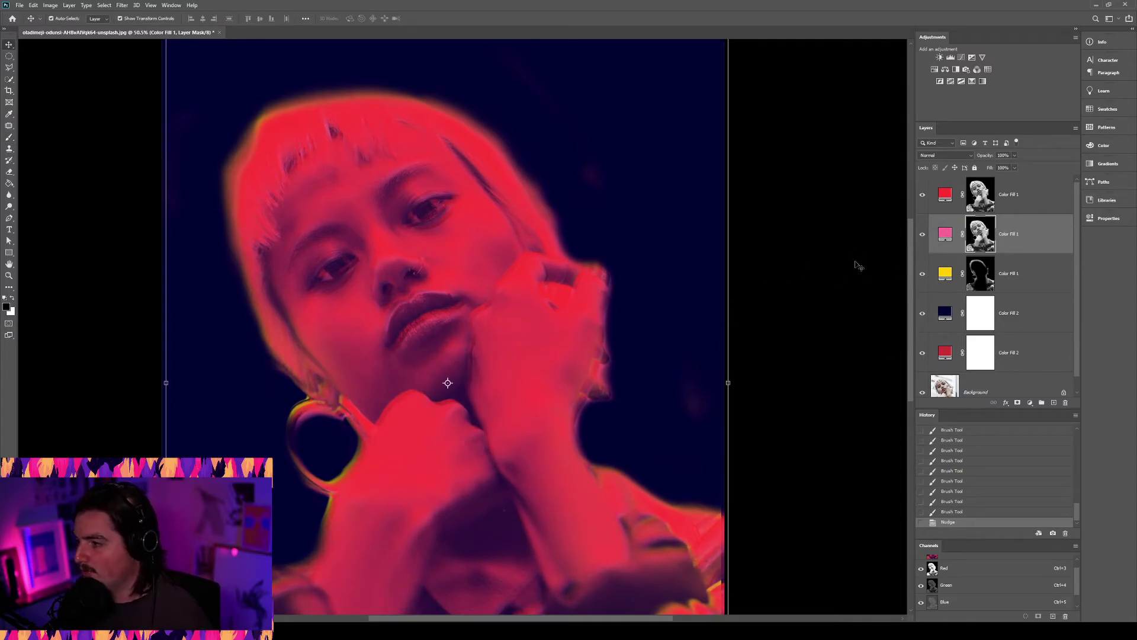
- Paint black over the face on the pink fill's mask, covering the eyes, forehead, lips and jaw with a smaller brush
{"action": "key", "text": "b"}
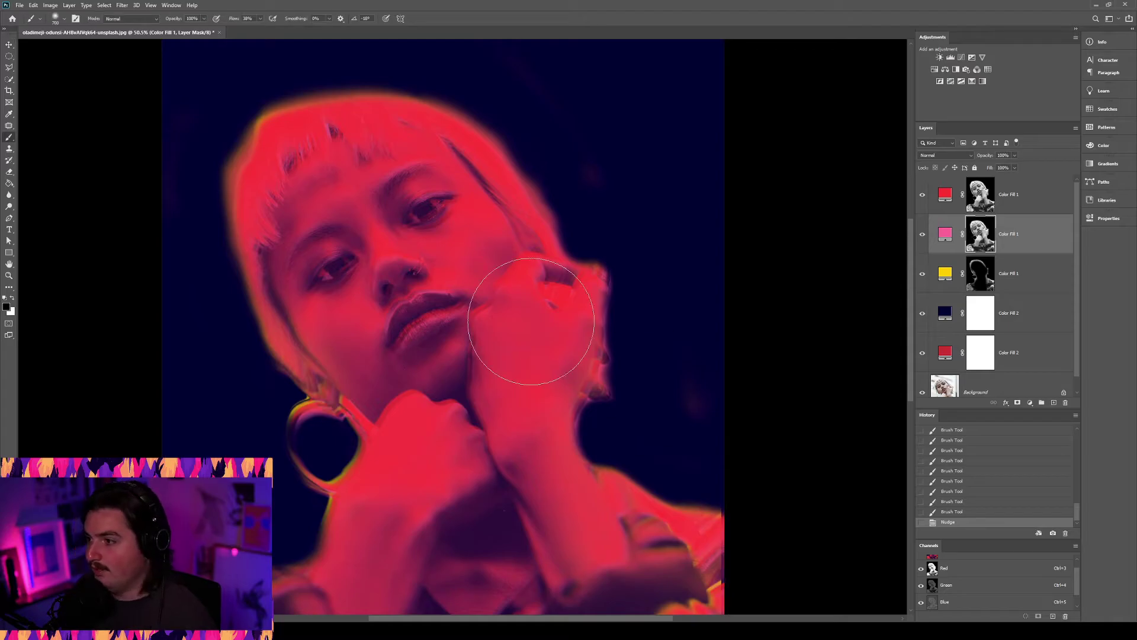
{"action": "mouse_move", "coordinate": [415, 311]}
{"action": "left_mouse_down"}
{"action": "mouse_move", "coordinate": [368, 318]}
{"action": "mouse_move", "coordinate": [361, 306]}
{"action": "mouse_move", "coordinate": [389, 299]}
{"action": "mouse_move", "coordinate": [394, 310]}
{"action": "left_mouse_up"}
{"action": "key", "text": "bracketleft"}
{"action": "key", "text": "bracketleft"}
{"action": "key", "text": "bracketleft"}
{"action": "key", "text": "bracketleft"}
{"action": "key", "text": "bracketleft"}
{"action": "key", "text": "bracketleft"}
{"action": "key", "text": "bracketleft"}
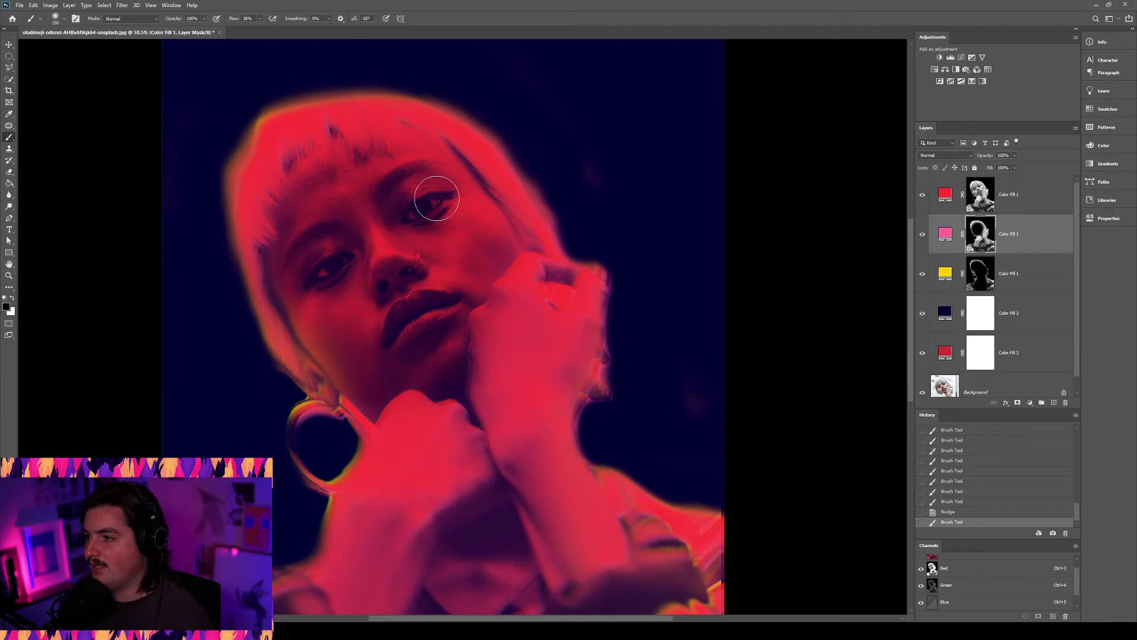
{"action": "mouse_move", "coordinate": [445, 298]}
{"action": "left_mouse_down"}
{"action": "mouse_move", "coordinate": [465, 279]}
{"action": "mouse_move", "coordinate": [452, 233]}
{"action": "left_mouse_up"}
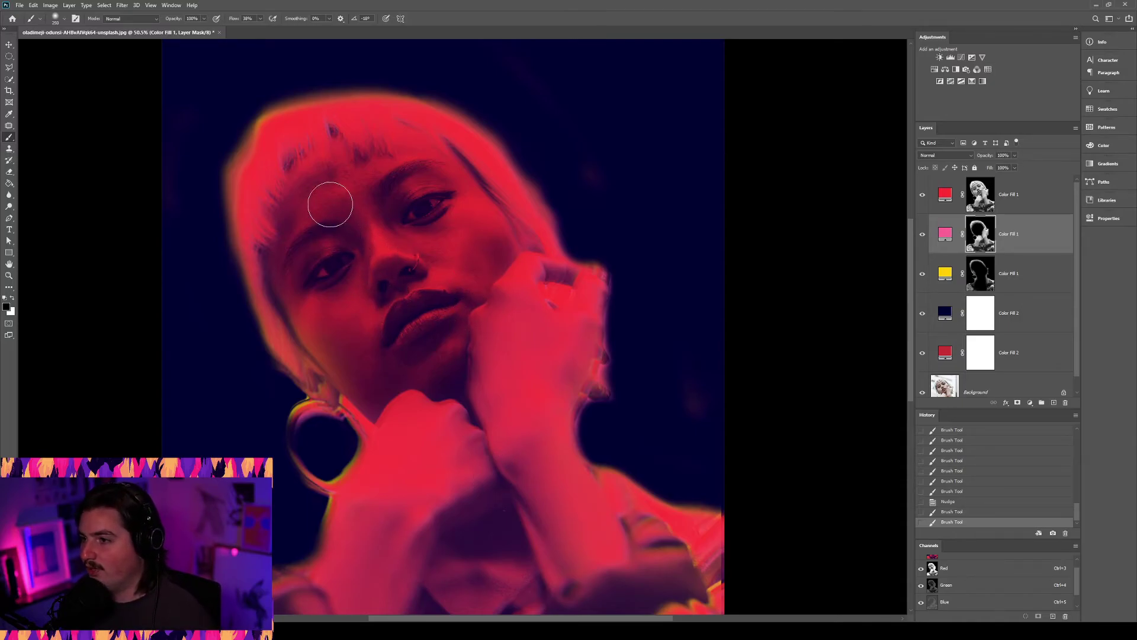
{"action": "left_click_drag", "start_coordinate": [334, 328], "coordinate": [364, 360]}
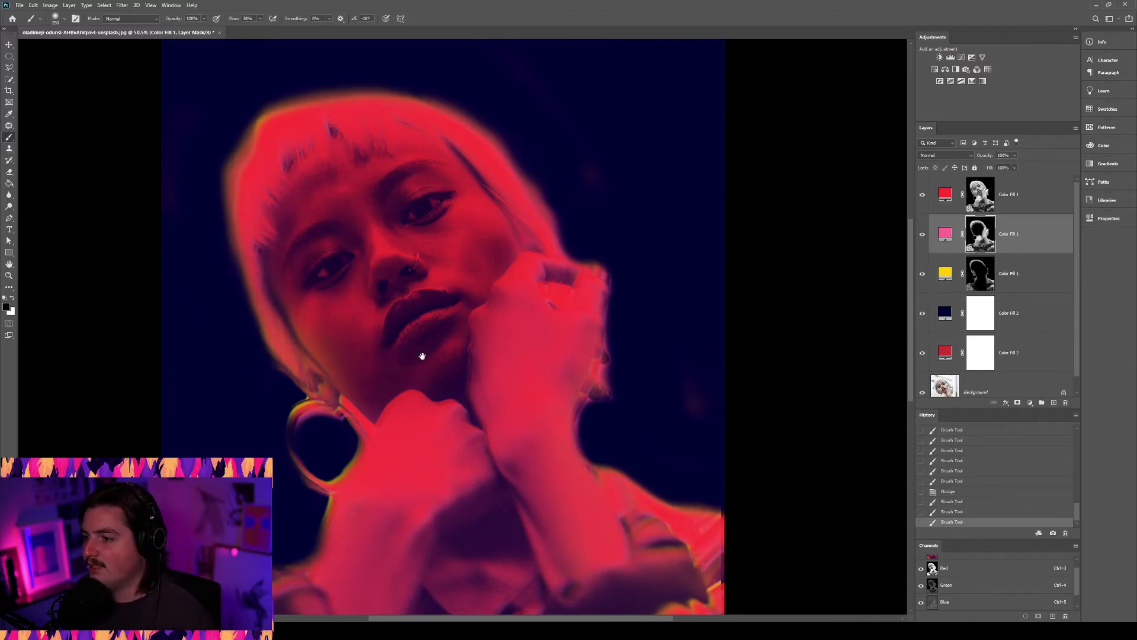
- Black out the hands, forearms and clothing interior on the pink fill's mask, enlarging the brush, and deselect the layer
{"action": "scroll", "coordinate": [363, 409], "scroll_direction": "down", "scroll_amount": 3}
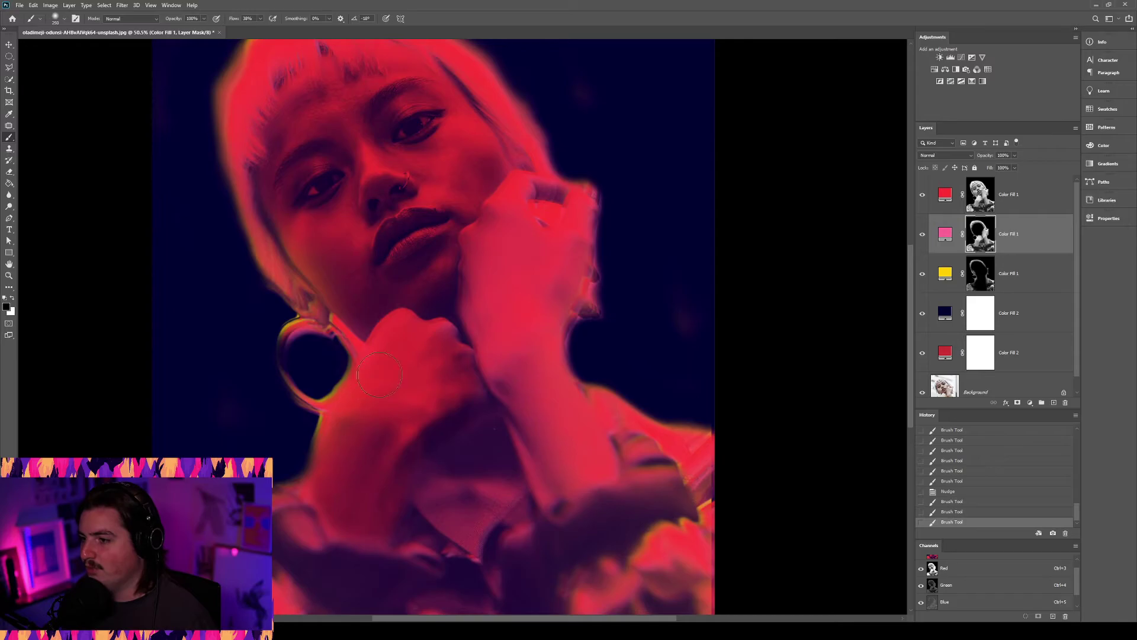
{"action": "mouse_move", "coordinate": [474, 353]}
{"action": "left_mouse_down"}
{"action": "mouse_move", "coordinate": [484, 236]}
{"action": "mouse_move", "coordinate": [469, 275]}
{"action": "mouse_move", "coordinate": [554, 270]}
{"action": "mouse_move", "coordinate": [587, 198]}
{"action": "mouse_move", "coordinate": [540, 358]}
{"action": "mouse_move", "coordinate": [508, 383]}
{"action": "mouse_move", "coordinate": [494, 349]}
{"action": "mouse_move", "coordinate": [486, 370]}
{"action": "mouse_move", "coordinate": [531, 433]}
{"action": "mouse_move", "coordinate": [545, 489]}
{"action": "mouse_move", "coordinate": [547, 377]}
{"action": "mouse_move", "coordinate": [574, 463]}
{"action": "mouse_move", "coordinate": [552, 384]}
{"action": "mouse_move", "coordinate": [531, 404]}
{"action": "mouse_move", "coordinate": [574, 479]}
{"action": "mouse_move", "coordinate": [600, 470]}
{"action": "mouse_move", "coordinate": [559, 393]}
{"action": "left_mouse_up"}
{"action": "key", "text": "bracketright"}
{"action": "mouse_move", "coordinate": [620, 456]}
{"action": "left_mouse_down"}
{"action": "mouse_move", "coordinate": [640, 472]}
{"action": "mouse_move", "coordinate": [650, 462]}
{"action": "mouse_move", "coordinate": [593, 498]}
{"action": "mouse_move", "coordinate": [659, 496]}
{"action": "left_mouse_up"}
{"action": "key", "text": "z"}
{"action": "left_click_drag", "start_coordinate": [521, 332], "coordinate": [475, 319]}
{"action": "key", "text": "ctrl+t"}
{"action": "key", "text": "Return"}
{"action": "key", "text": "v"}
{"action": "left_click", "coordinate": [682, 379]}
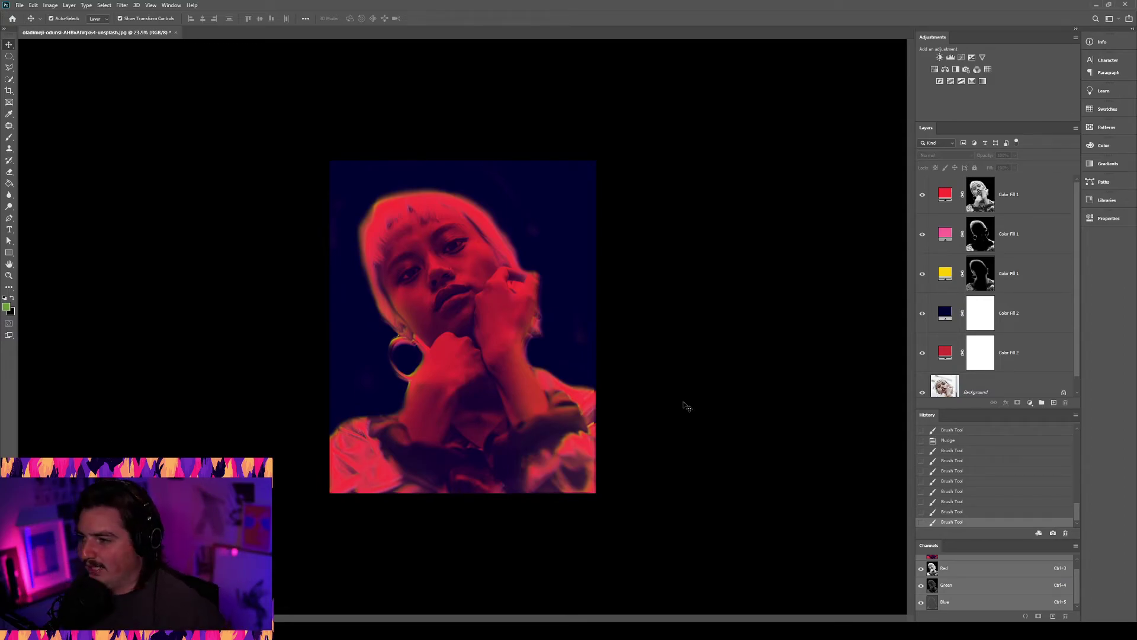
- Check the masks of the yellow, pink and red fills and change the background fill to a brighter navy
{"action": "left_click", "coordinate": [975, 288]}
{"action": "left_click", "coordinate": [985, 240]}
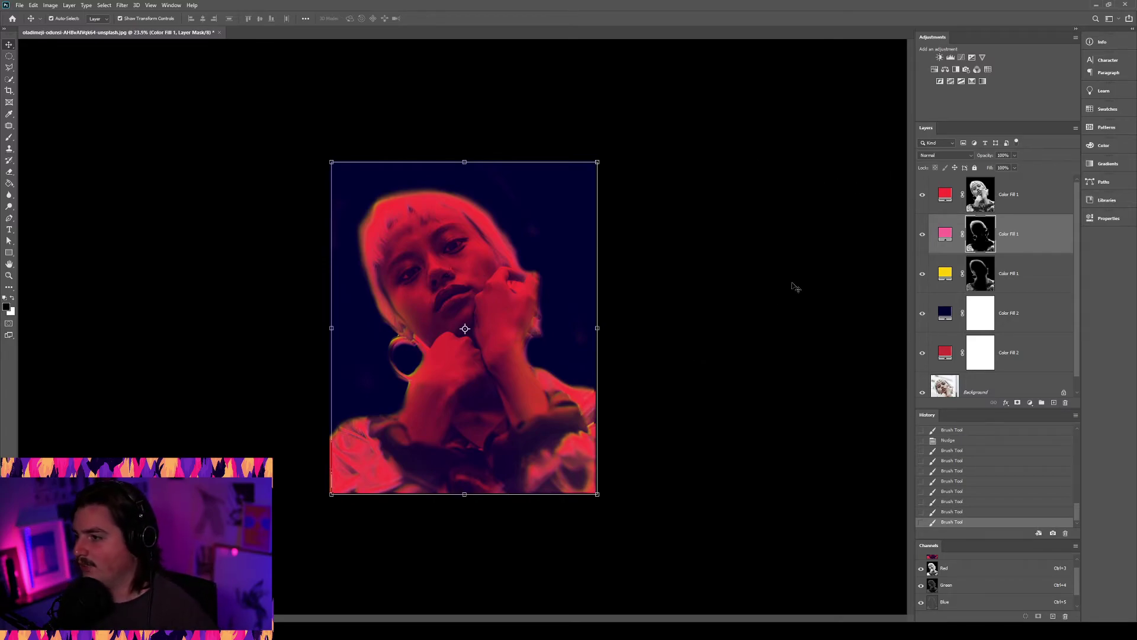
{"action": "left_click", "coordinate": [981, 201]}
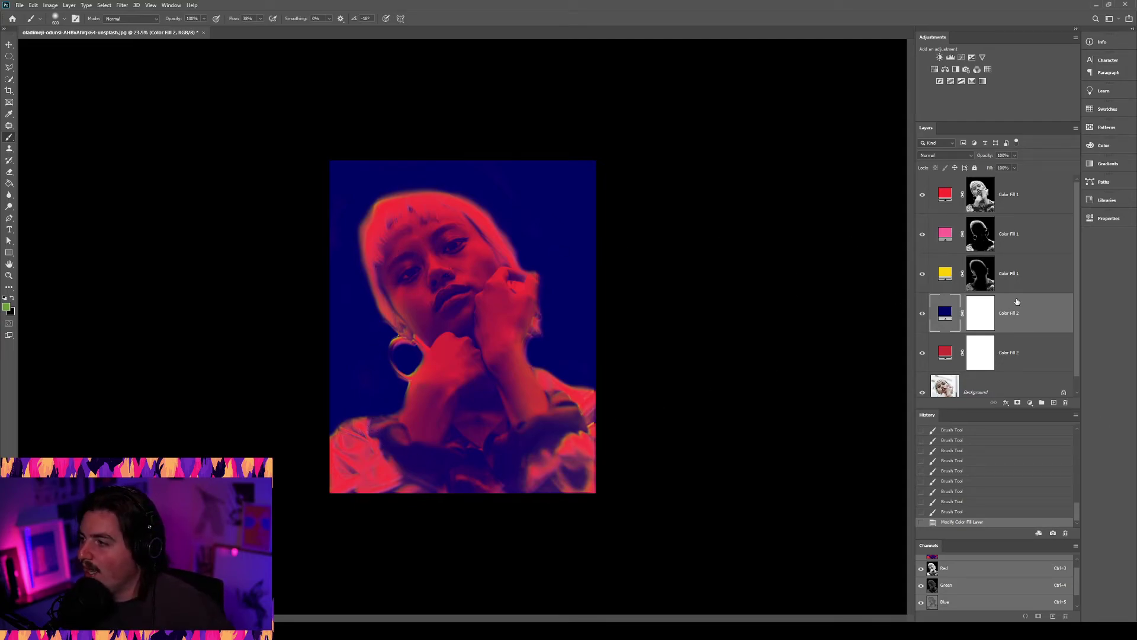
- Recolour the yellow and pink fills to vivid blues, the red fill to hot pink and the background fill to a darker navy
{"action": "double_click", "coordinate": [945, 273]}
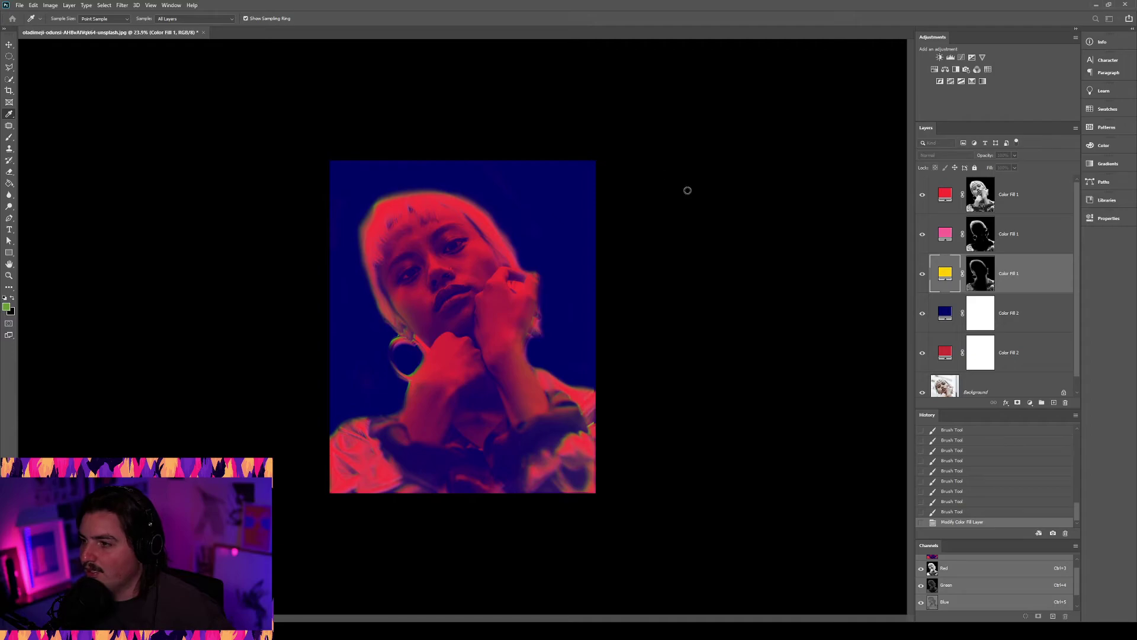
{"action": "left_click", "coordinate": [656, 170]}
{"action": "left_click", "coordinate": [698, 243]}
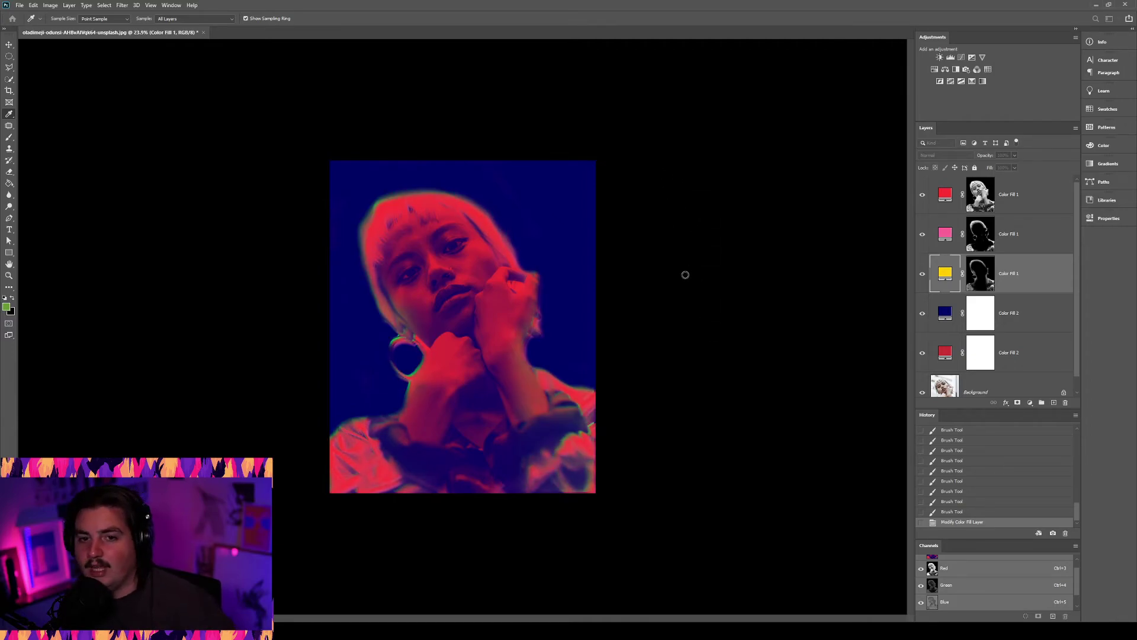
{"action": "left_click", "coordinate": [684, 268]}
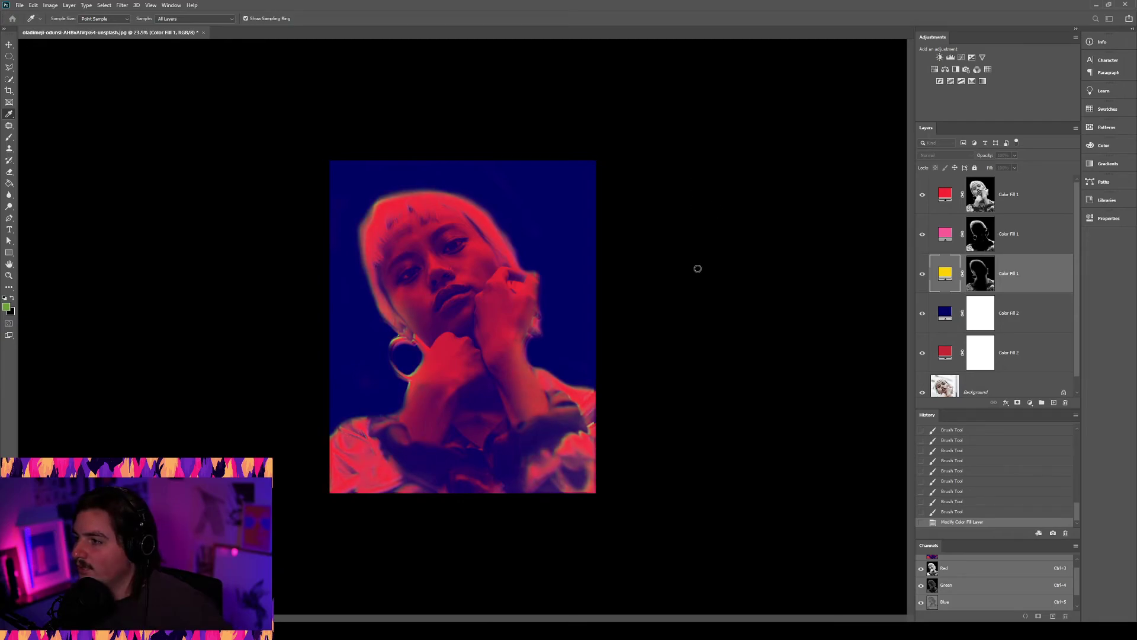
{"action": "left_click", "coordinate": [732, 277]}
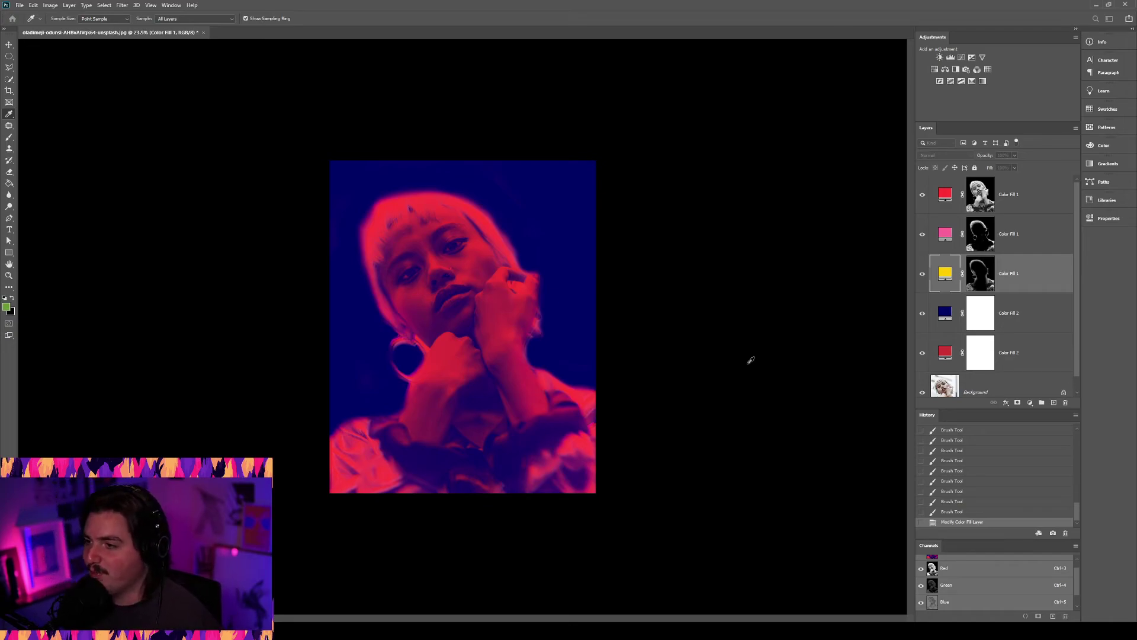
{"action": "left_click", "coordinate": [862, 165]}
{"action": "key", "text": "z"}
{"action": "left_click_drag", "start_coordinate": [472, 307], "coordinate": [496, 319]}
{"action": "key", "text": "i"}
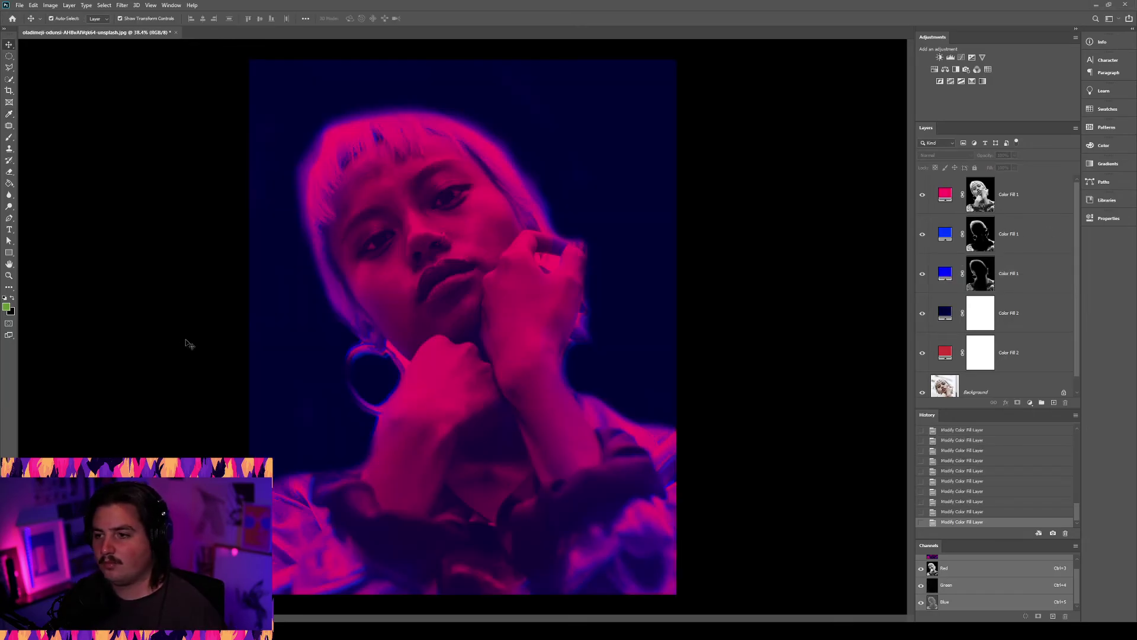
{"action": "key", "text": "z"}
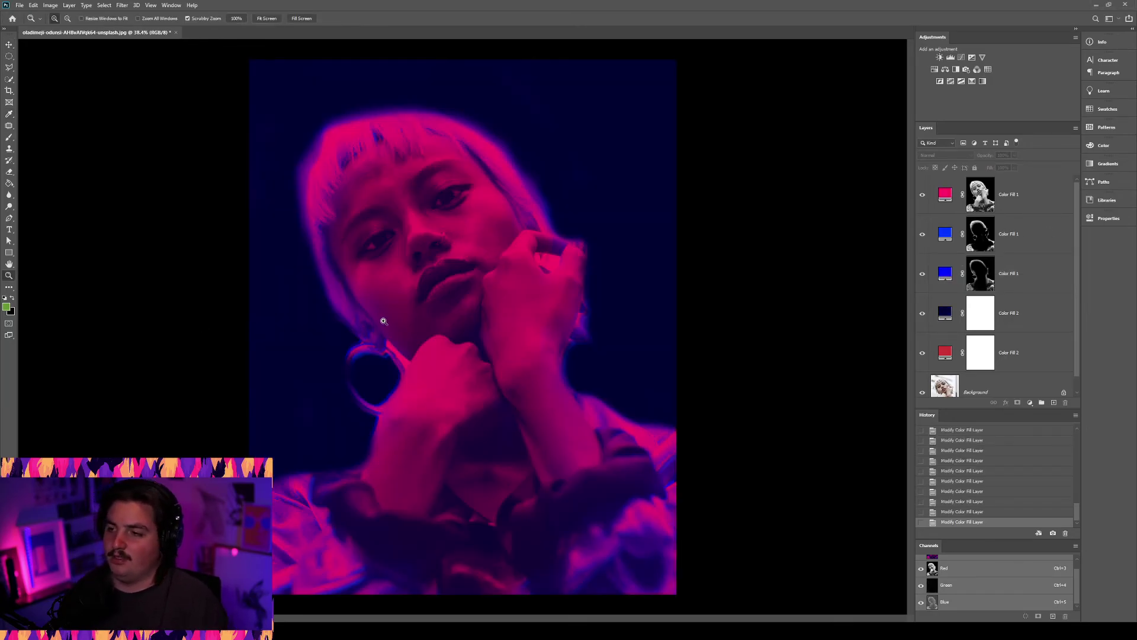
{"action": "left_click_drag", "start_coordinate": [424, 271], "coordinate": [507, 376]}
{"action": "left_click_drag", "start_coordinate": [579, 431], "coordinate": [462, 307]}
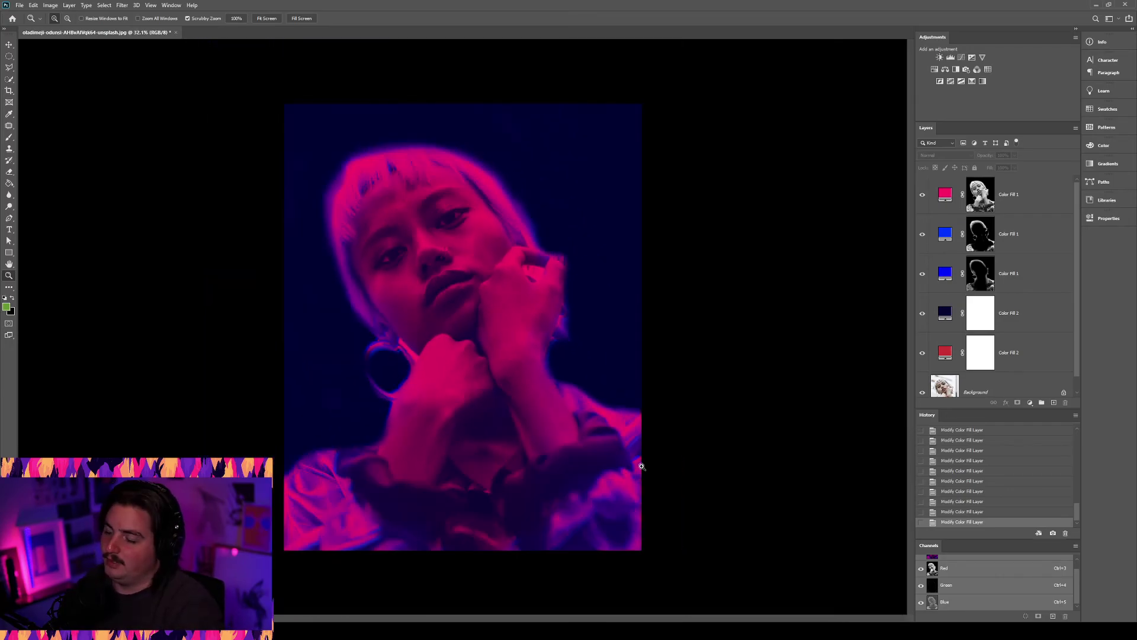